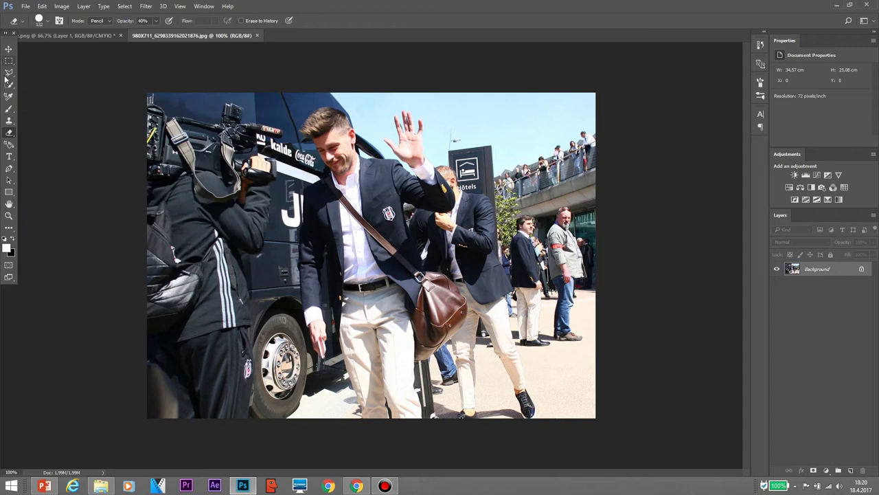
Zoom in on the waving man's head to prepare for tracing his outline.
scroll(332, 195, "up", 3)
scroll(332, 194, "up", 3)
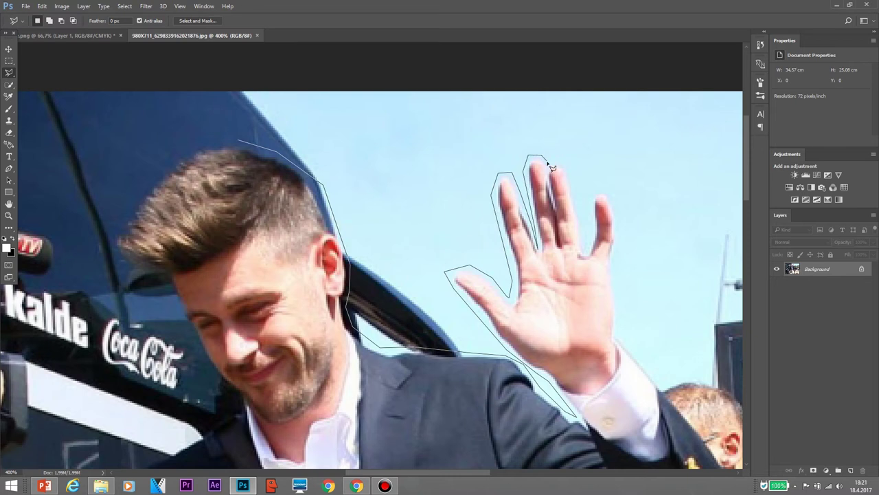
Complete the polygonal outline around the man's hand, bag, trousers and jacket edge.
left_click(648, 366)
left_click(327, 340)
left_click(451, 271)
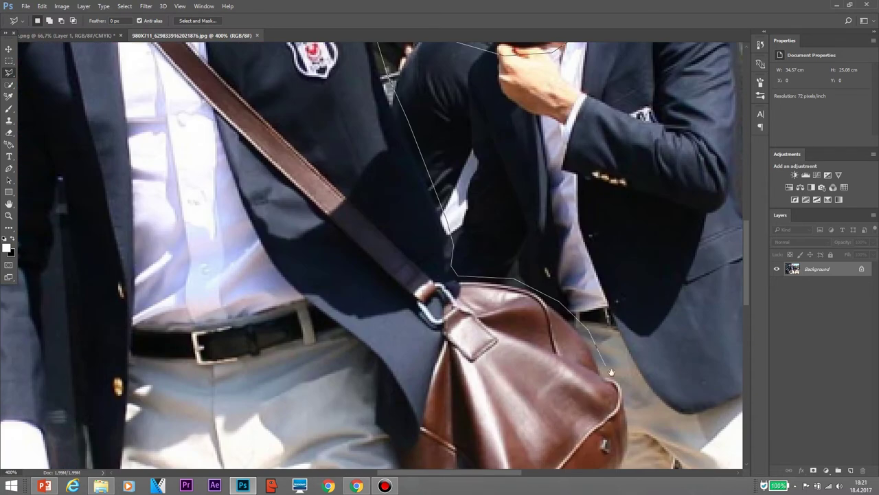
left_click(607, 364)
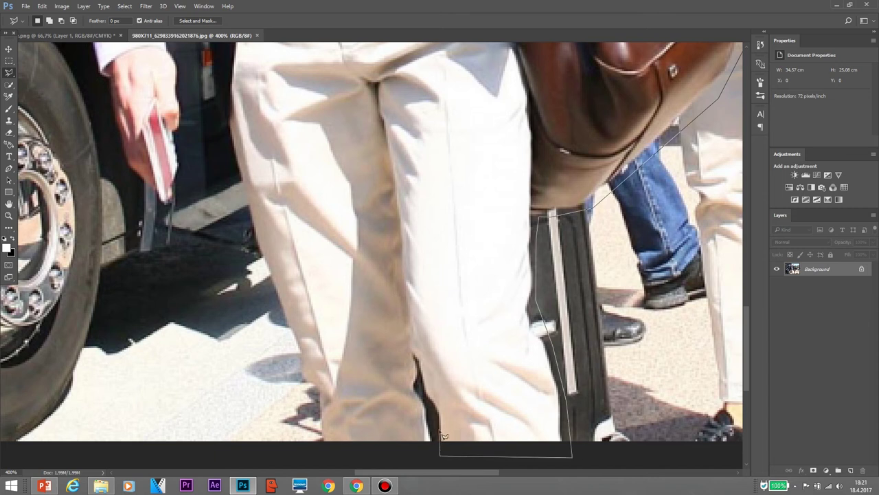
left_click(334, 453)
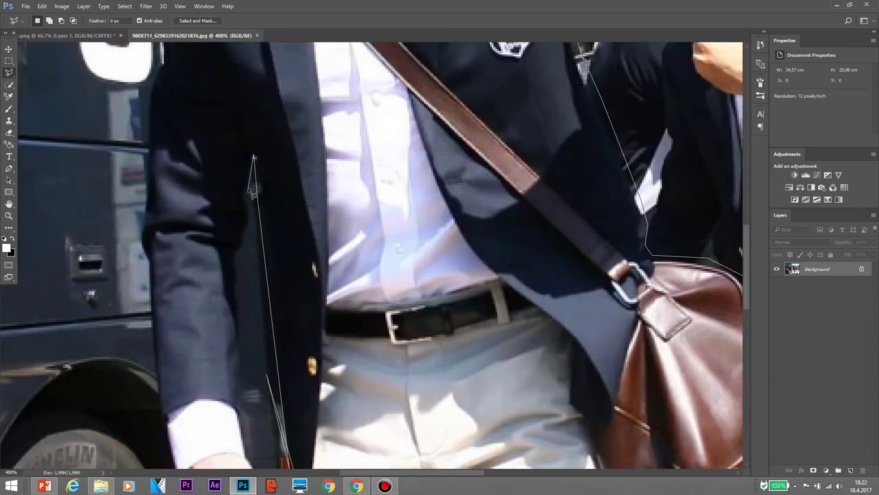
left_click_drag(269, 289, 267, 160)
scroll(220, 275, "up", 3)
scroll(231, 227, "up", 3)
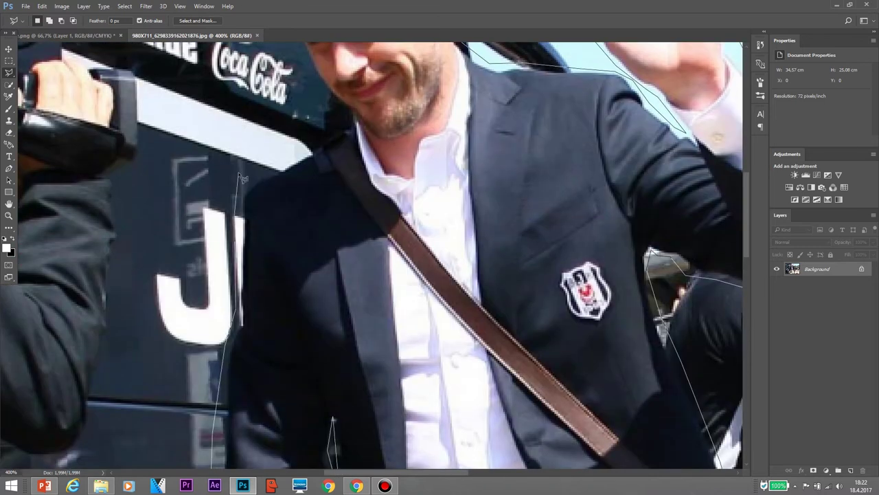
scroll(242, 173, "up", 3)
double_click(242, 172)
Copy the selected man onto Layer 1 and toggle the original photo to check the cutout.
key("ctrl+j")
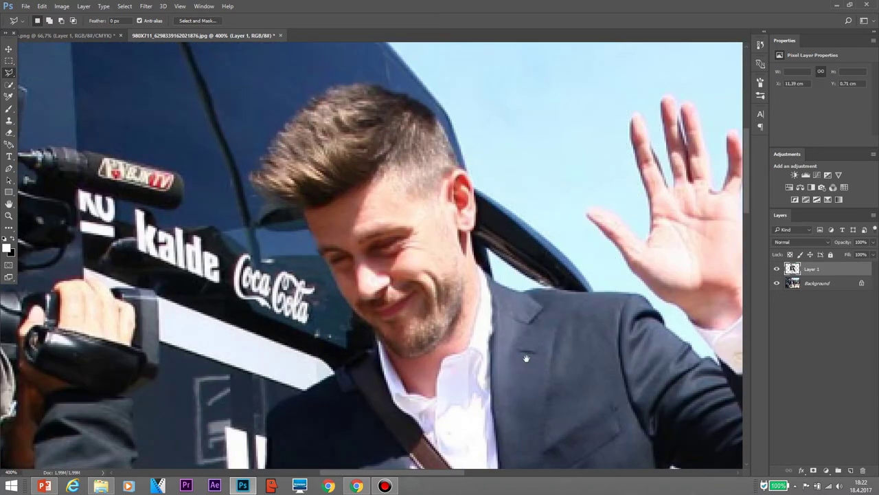
scroll(528, 337, "down", 10)
left_click(778, 283)
left_click(778, 283)
left_click(777, 283)
left_click(778, 283)
Copy a jacket-edge selection onto a new layer via Layer via Copy and hide the background photo.
left_click_drag(389, 265, 392, 268)
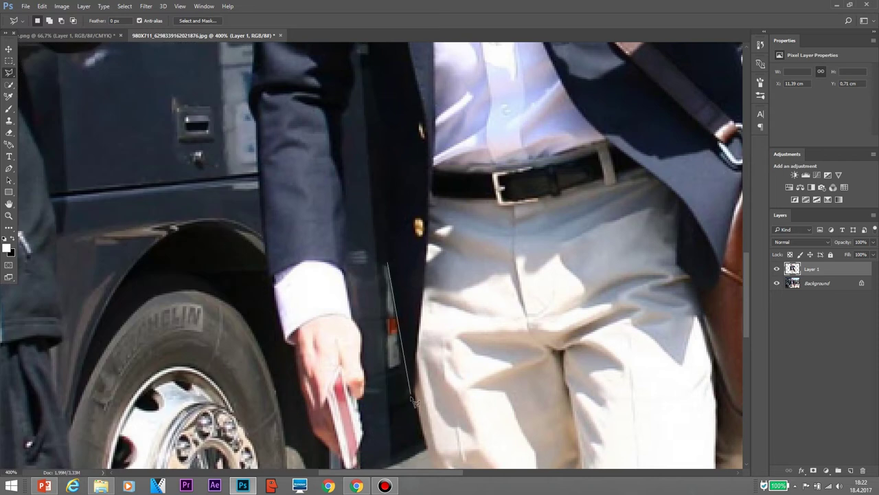
right_click(586, 175)
left_click(618, 255)
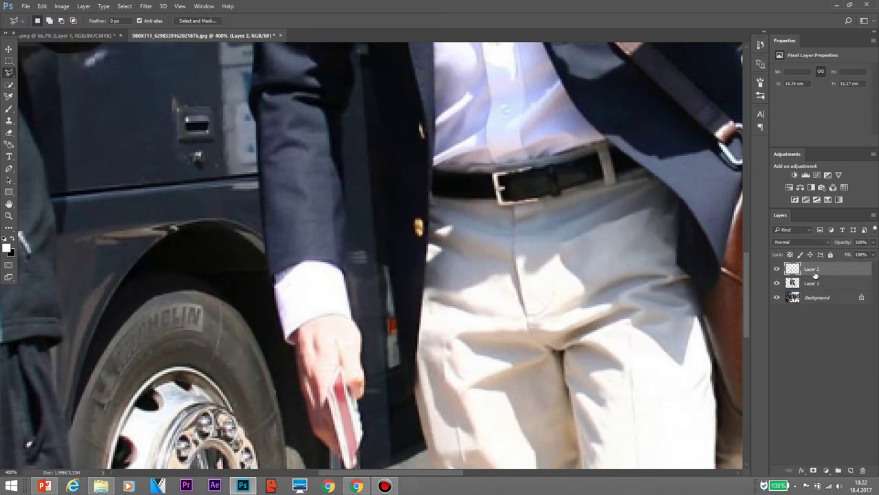
left_click(776, 296)
Zoom out and start outlining the leftover blue fringe around the man's hair and shoulder.
key("ctrl+1")
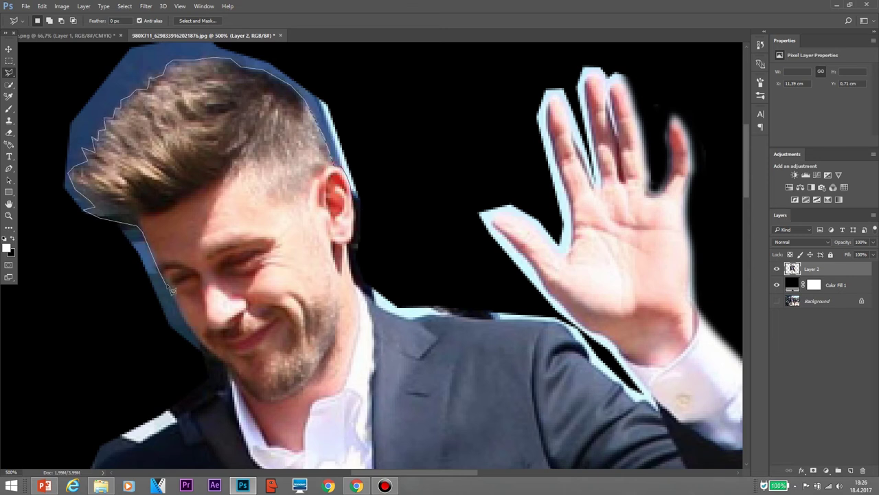
scroll(231, 382, "down", 5)
left_click(249, 243)
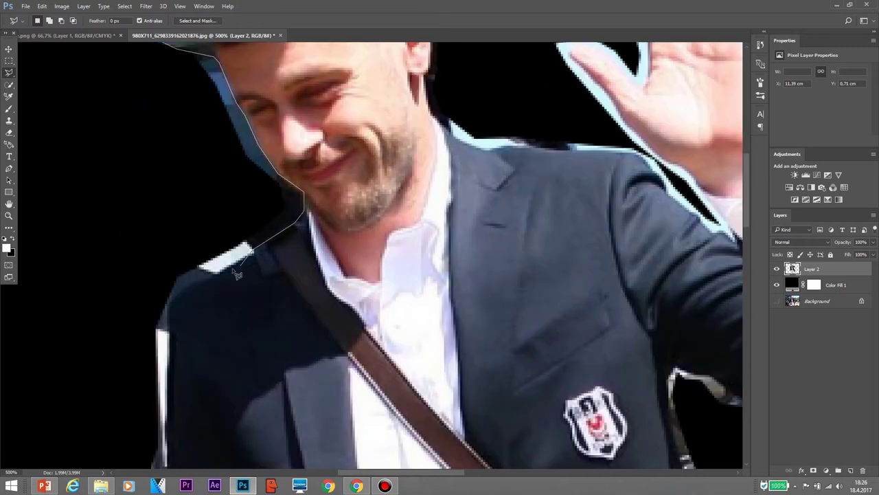
scroll(172, 319, "down", 5)
scroll(219, 296, "down", 5)
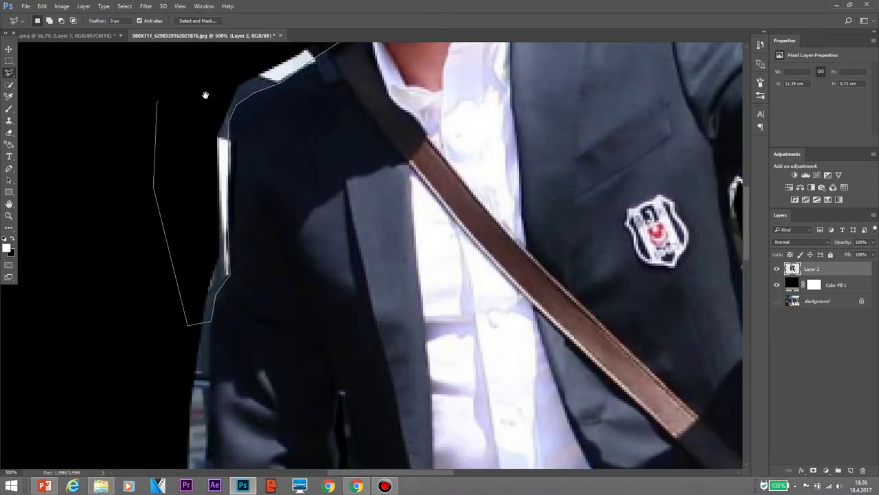
scroll(469, 332, "up", 5)
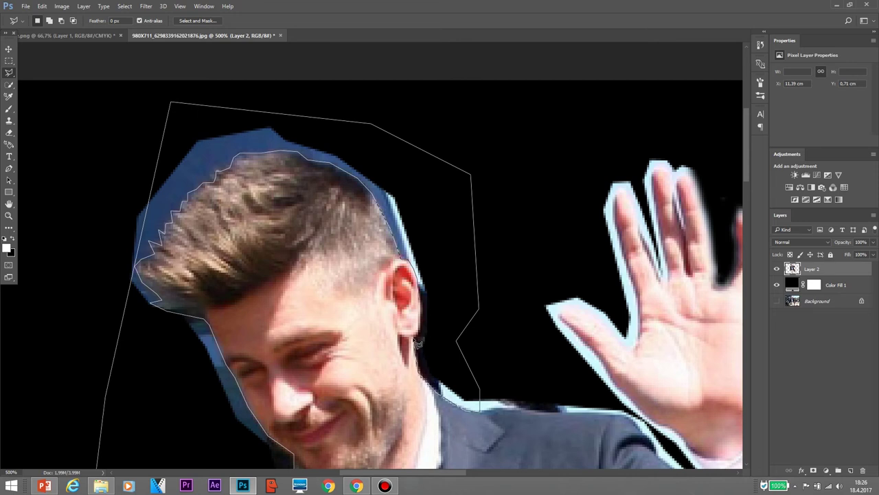
Close the hair-fringe outline and set up a smaller soft-edged eraser at 53% opacity.
double_click(426, 306)
key("e")
scroll(246, 206, "down", 5)
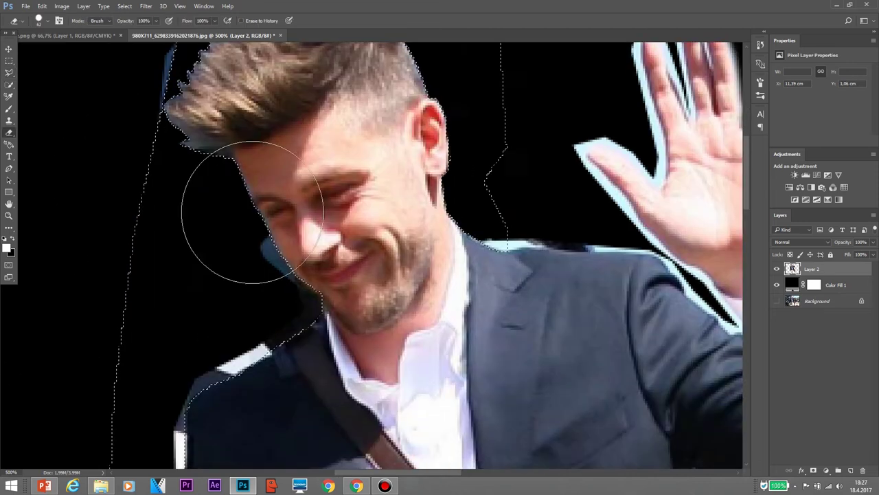
scroll(284, 416, "down", 5)
scroll(285, 416, "down", 3)
scroll(214, 190, "up", 8)
key("bracketleft")
key("bracketleft")
key("bracketleft")
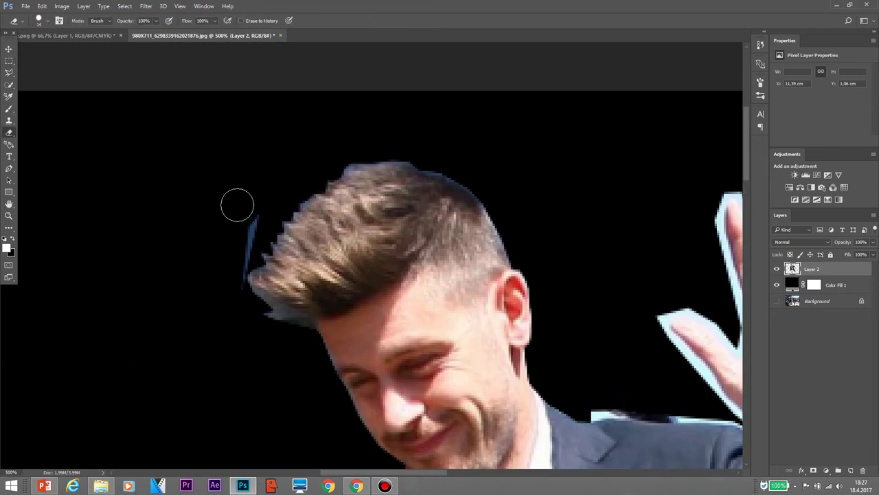
key("4")
key("1")
right_click(229, 221)
double_click(229, 222)
key("5")
key("3")
Erase the blue fringe along the left and top of the man's hair.
mouse_move(279, 187)
left_mouse_down()
mouse_move(257, 249)
mouse_move(403, 153)
mouse_move(543, 300)
left_mouse_up()
scroll(543, 300, "down", 3)
left_click_drag(501, 230, 447, 208)
scroll(447, 209, "down", 3)
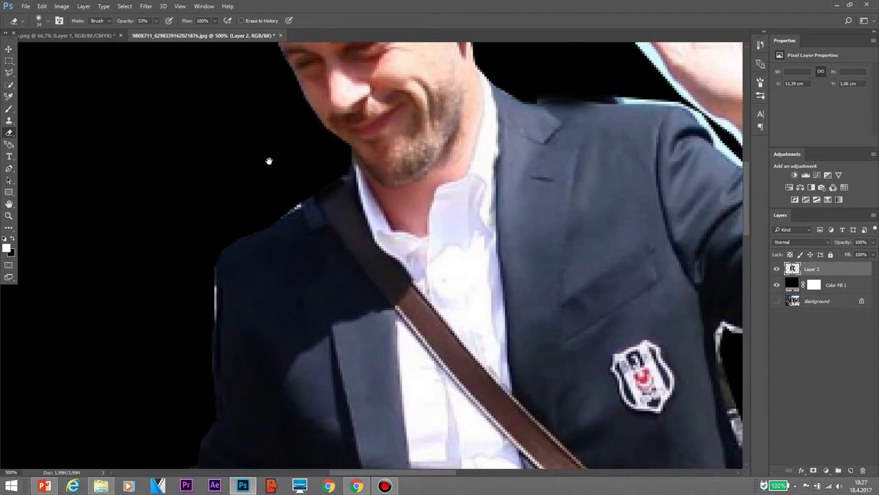
Begin a freehand lasso outline along the man's sleeve and hand.
left_click(9, 73)
mouse_move(301, 206)
left_mouse_down()
mouse_move(218, 273)
mouse_move(244, 176)
mouse_move(314, 147)
left_mouse_up()
scroll(218, 274, "down", 3)
scroll(243, 176, "down", 3)
scroll(286, 194, "down", 3)
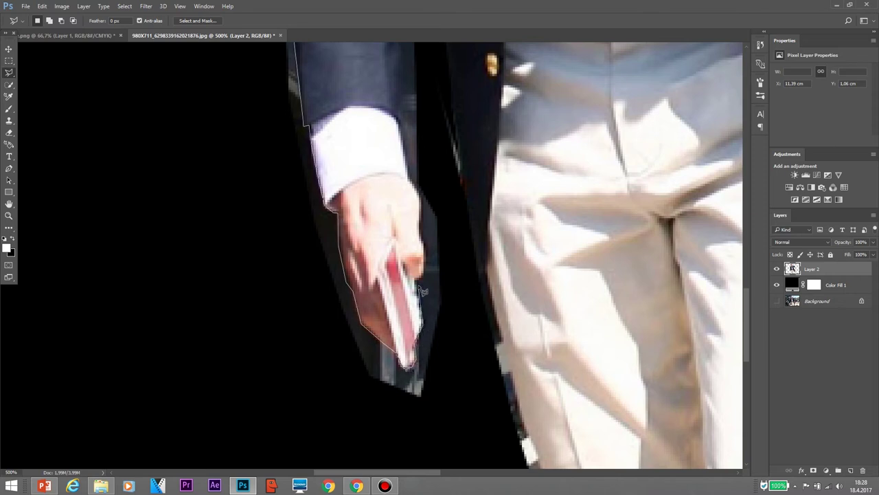
Finish the selection along the sleeve, jacket and shoulder edge.
left_click_drag(403, 134, 407, 226)
scroll(407, 225, "up", 3)
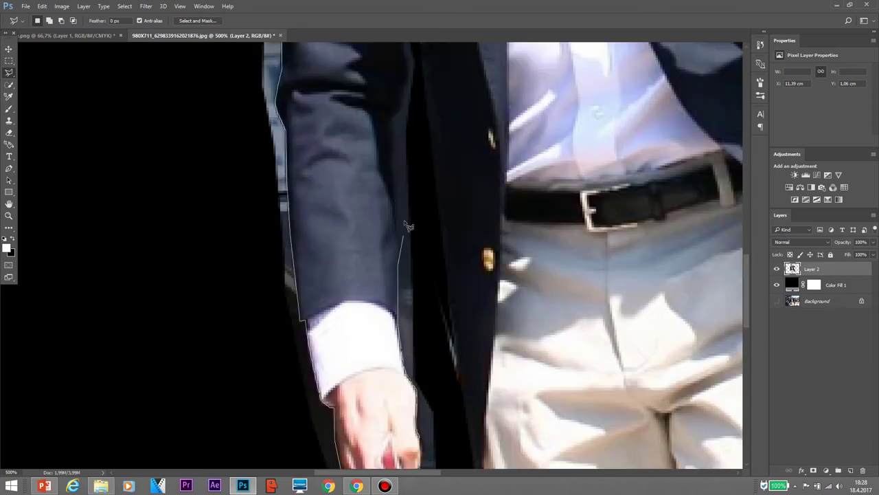
scroll(409, 120, "up", 3)
scroll(422, 388, "down", 5)
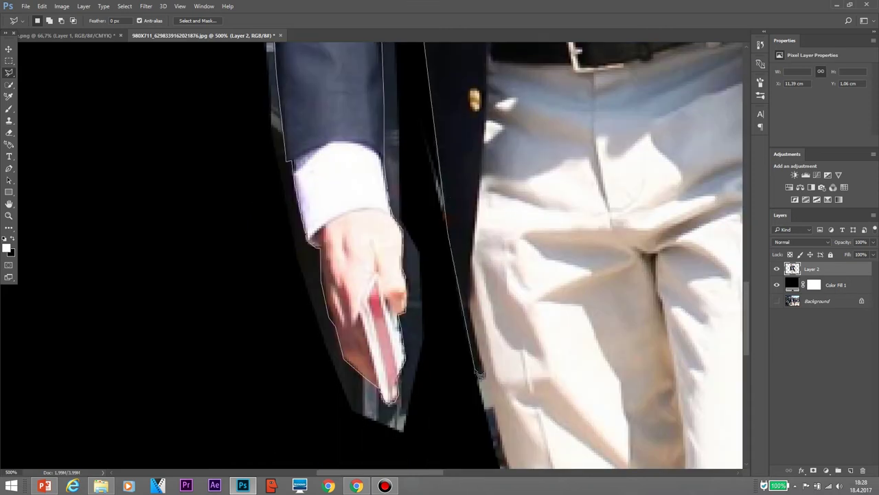
scroll(507, 449, "down", 4)
left_click_drag(507, 449, 520, 353)
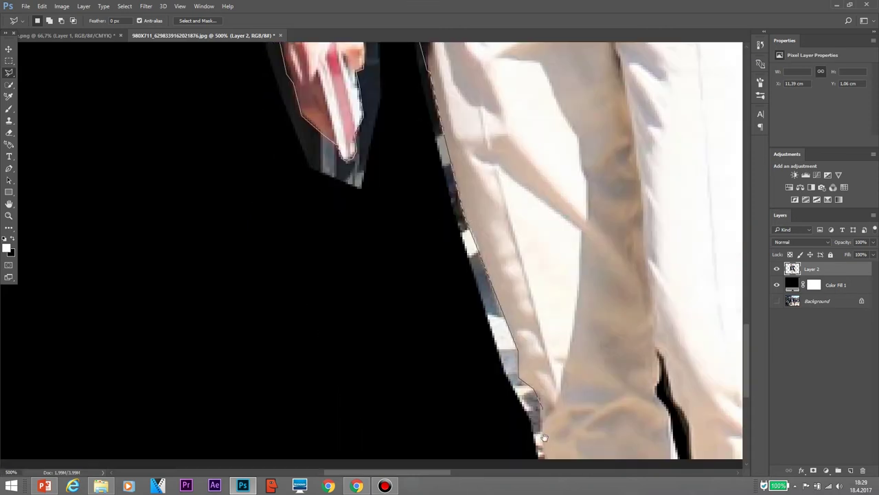
scroll(543, 437, "up", 5)
scroll(367, 151, "up", 5)
scroll(422, 220, "up", 5)
left_click(508, 241)
left_click(642, 259)
left_click(591, 290)
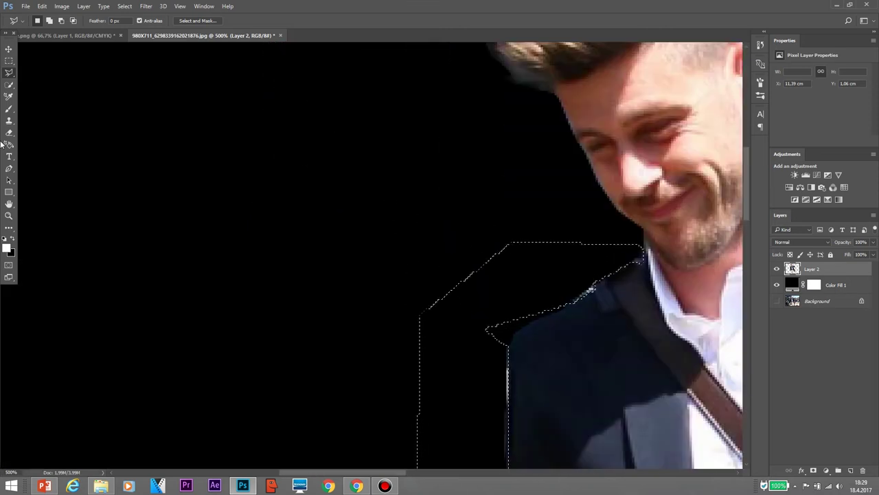
Erase the leftover edging inside the sleeve selection, then deselect.
left_click(9, 132)
key("ctrl+minus")
key("ctrl+minus")
right_click(334, 103)
key("Escape")
scroll(439, 275, "down", 5)
scroll(440, 280, "up", 2)
scroll(440, 280, "down", 3)
scroll(506, 421, "down", 3)
key("ctrl+d")
Switch to the Polygonal Lasso and start an outline along the trouser edge.
key("m")
scroll(609, 334, "up", 2)
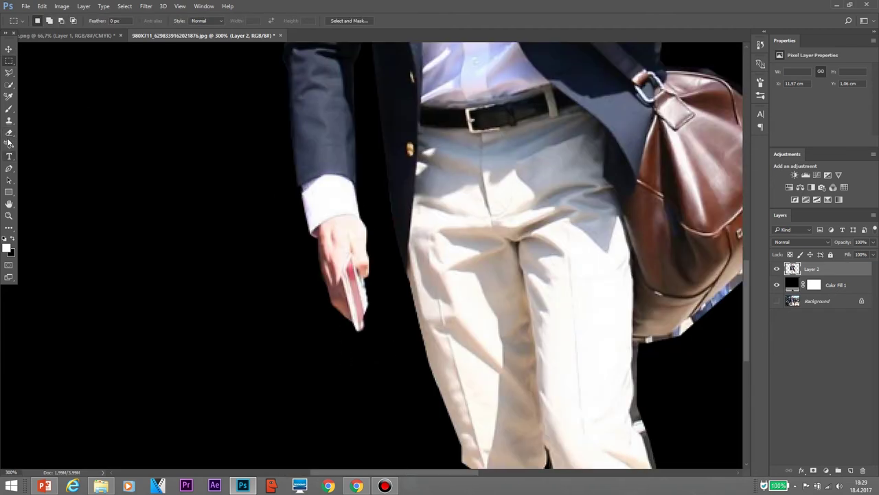
scroll(387, 383, "down", 5)
key("l")
key("ctrl+plus")
key("ctrl+plus")
left_click(330, 411)
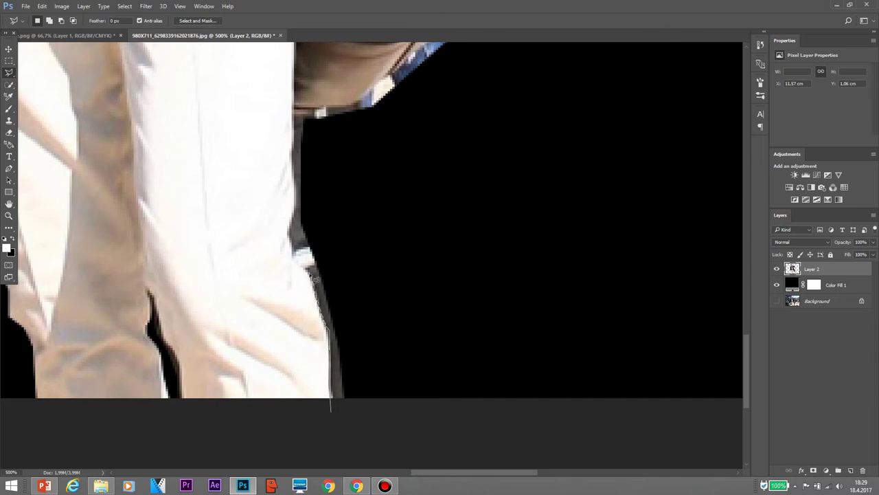
scroll(303, 273, "up", 3)
scroll(435, 204, "up", 2)
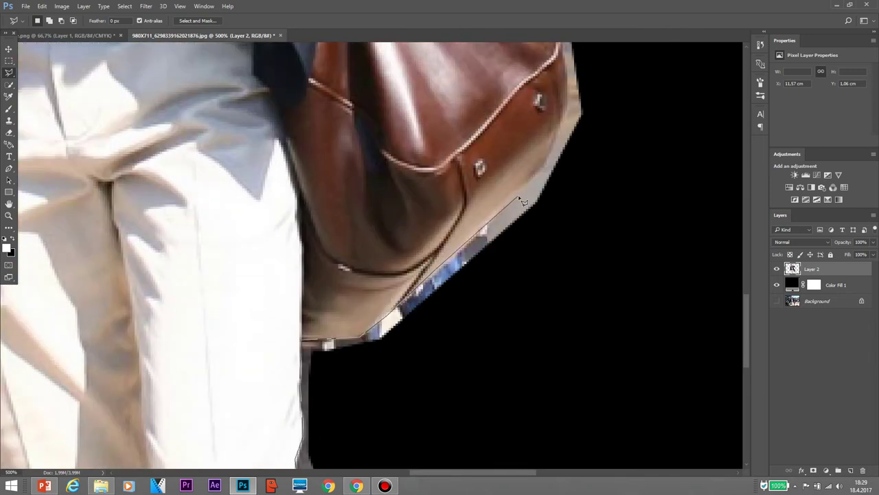
scroll(529, 219, "up", 3)
scroll(471, 124, "up", 3)
scroll(542, 208, "left", 3)
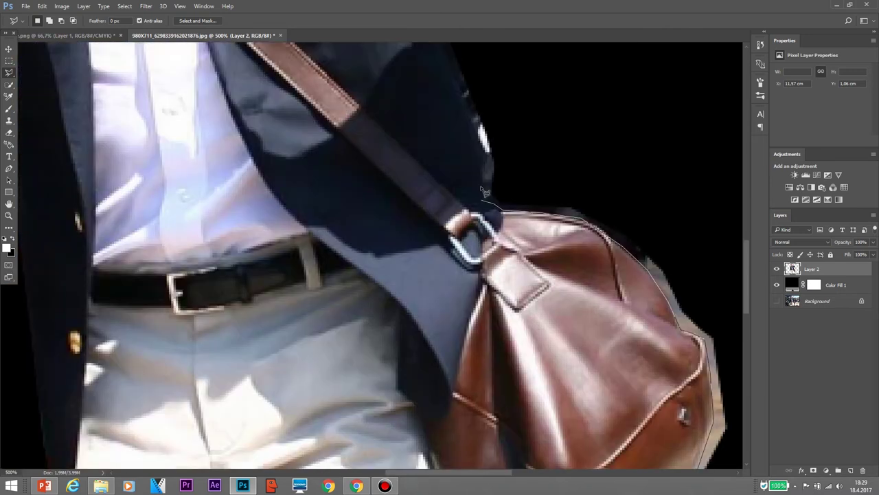
scroll(484, 193, "up", 4)
scroll(474, 221, "left", 1)
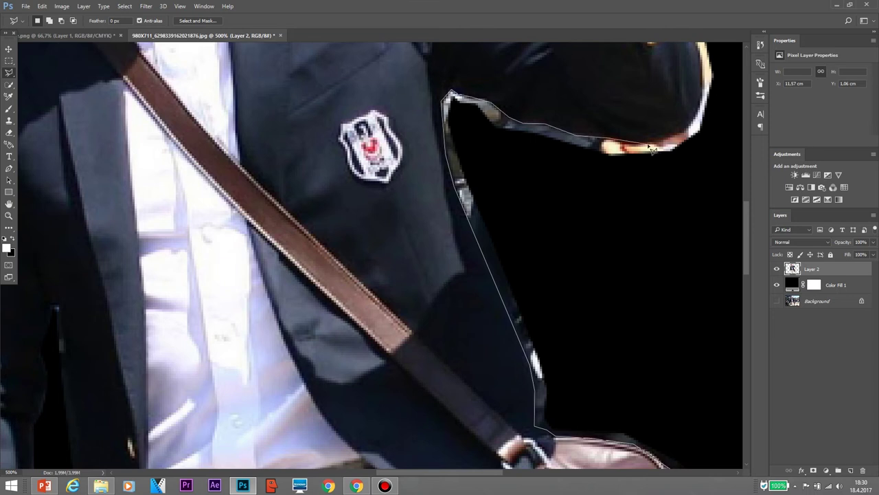
scroll(653, 149, "up", 3)
scroll(639, 220, "right", 1)
Close the outline around the fringe beside the raised arm and bag.
left_click(559, 89)
left_click(697, 148)
left_click(706, 245)
scroll(659, 363, "down", 5)
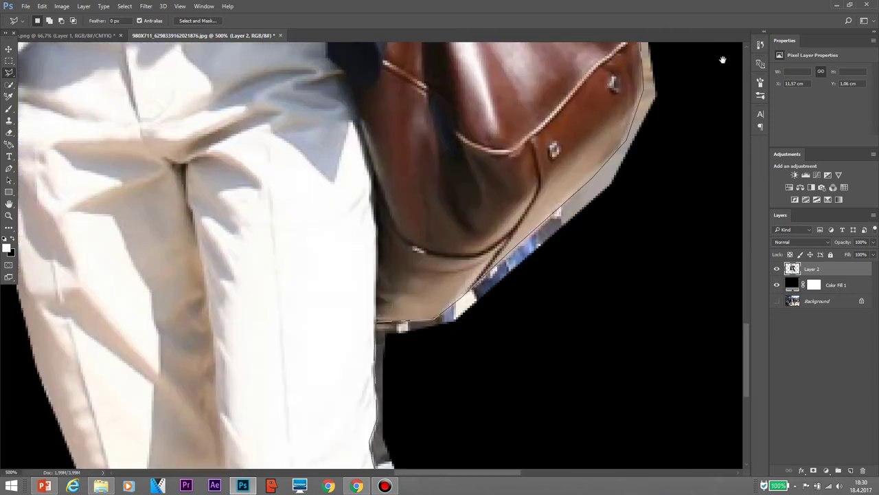
scroll(456, 216, "down", 5)
double_click(453, 228)
scroll(454, 228, "down", 2)
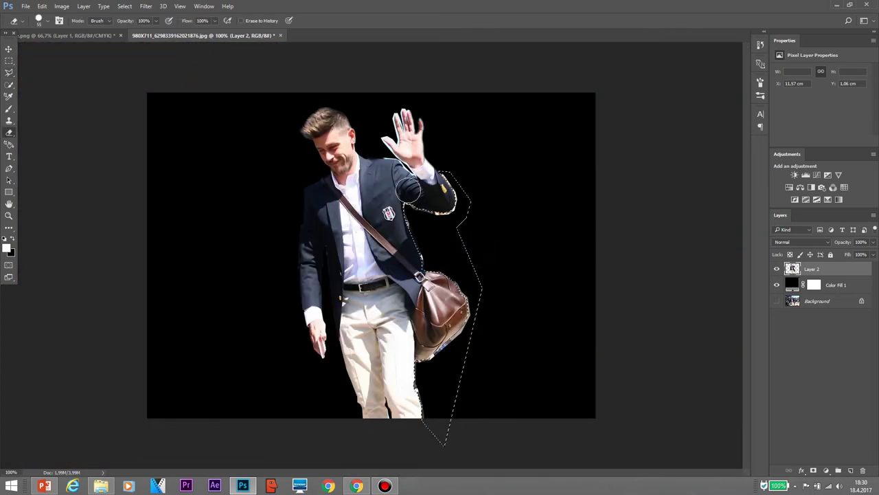
Select the Polygonal Lasso and zoom in on the raised hand.
key("m")
key("l")
scroll(385, 261, "up", 5)
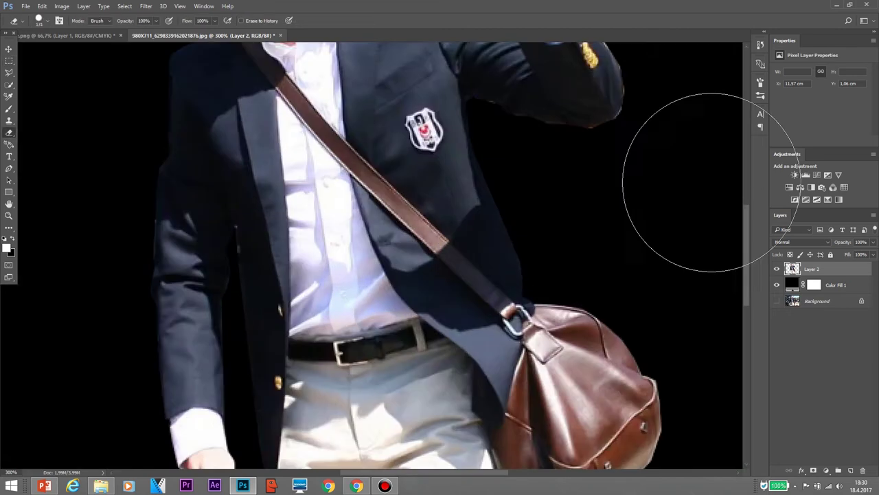
scroll(275, 227, "up", 5)
scroll(252, 241, "up", 2)
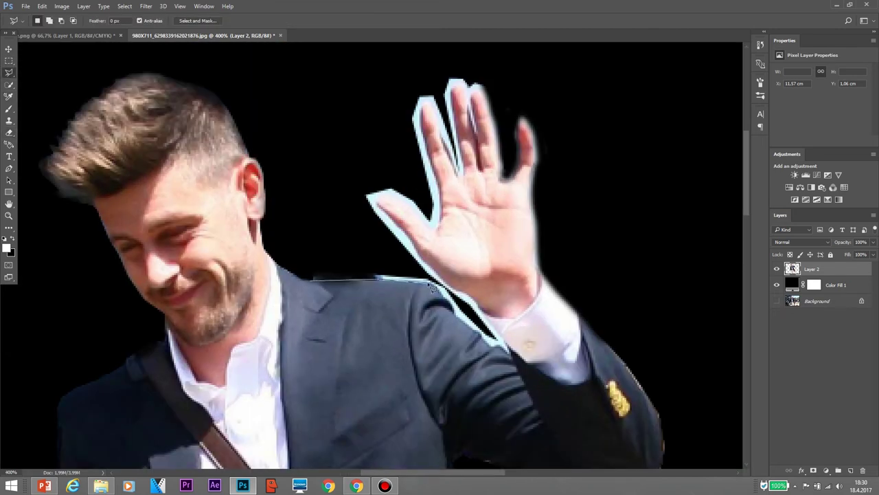
scroll(462, 320, "up", 1)
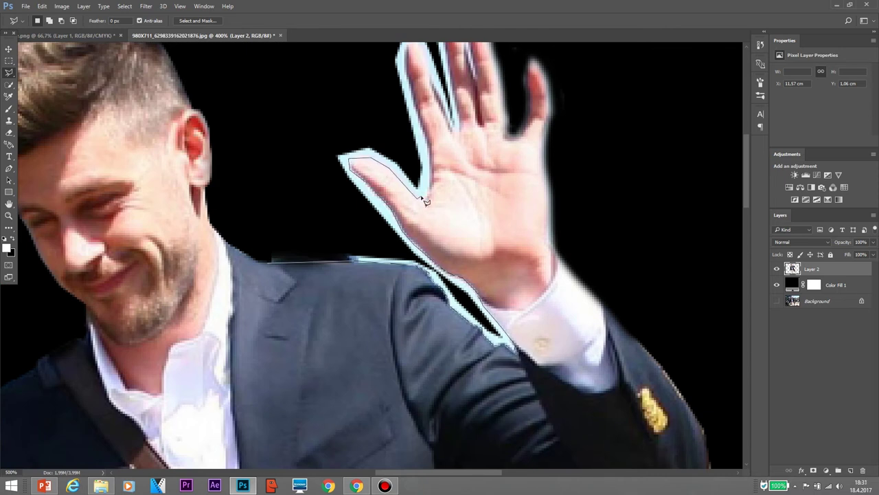
scroll(425, 202, "up", 2)
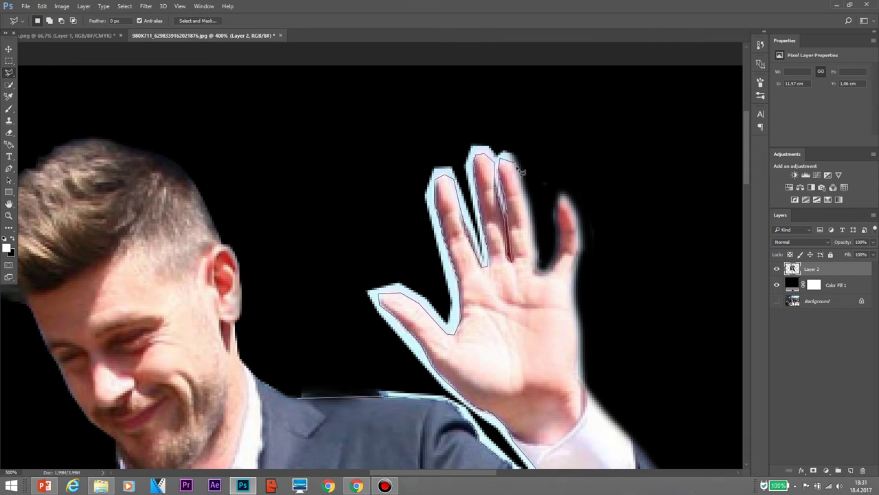
Outline the blue halo around the fingers, erase it, and deselect.
left_click(562, 200)
left_click(465, 107)
left_click(330, 196)
left_click(304, 379)
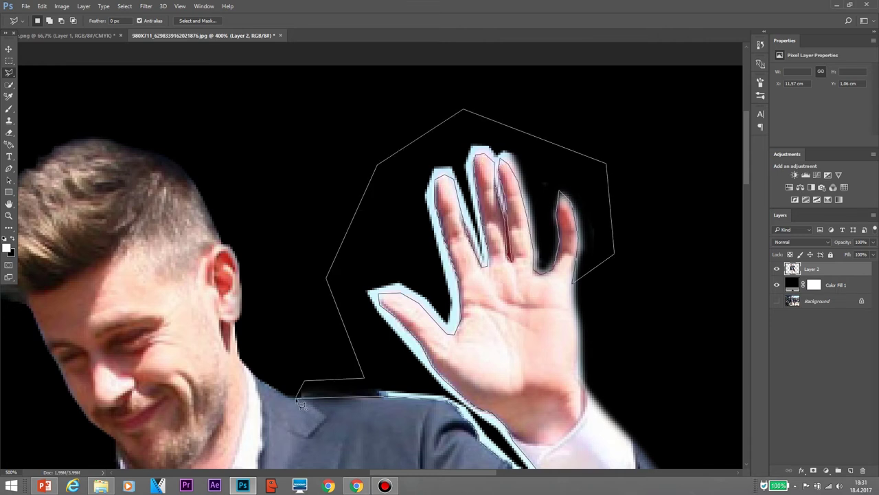
key("e")
scroll(559, 265, "up", 1)
key("ctrl+d")
Set the eraser opacity to 82% and review the brush size and hardness options.
key("8")
key("2")
right_click(256, 114)
key("Escape")
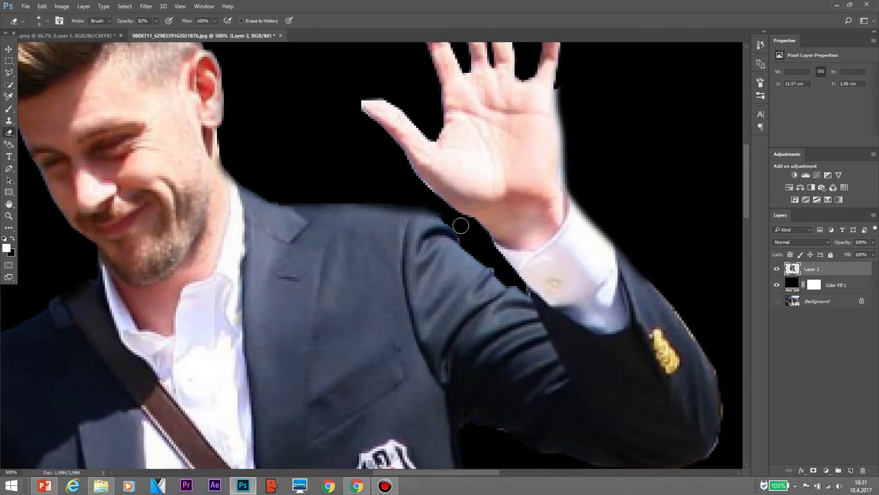
Soften the thumb and wrist edges, then smudge the gap between middle and ring fingers.
mouse_move(364, 103)
left_mouse_down()
mouse_move(377, 92)
mouse_move(400, 255)
left_mouse_up()
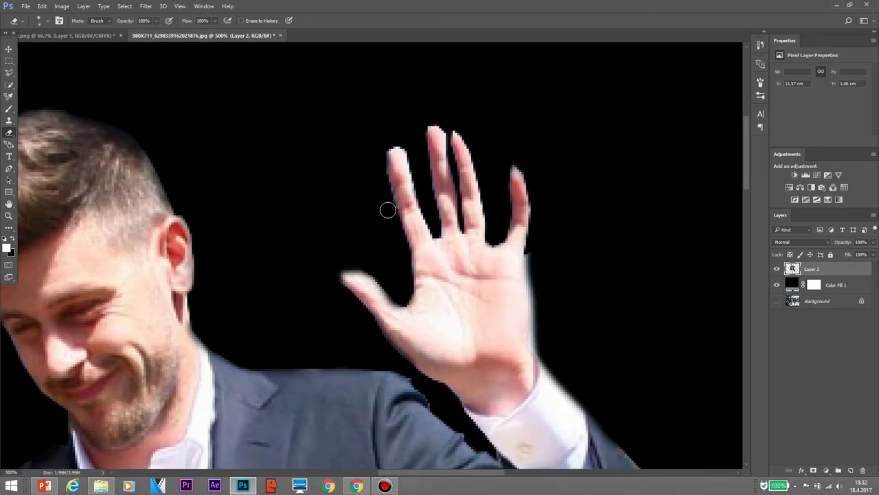
left_click_drag(527, 237, 544, 362)
left_click(9, 227)
left_click(41, 401)
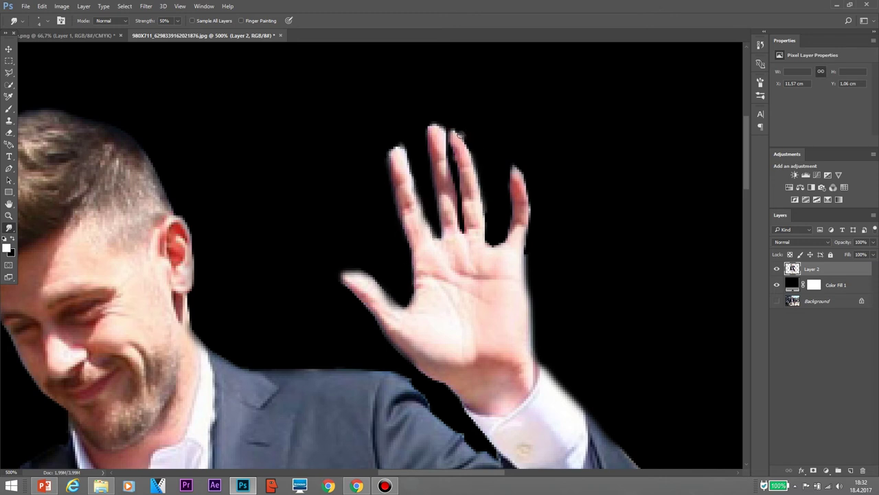
left_click_drag(460, 175, 479, 236)
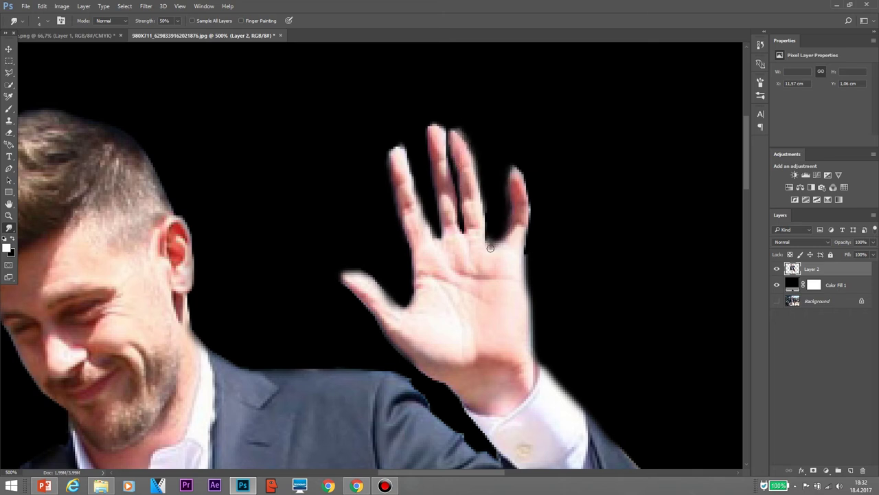
Erase the fringe between sleeve and cuff and along the sleeve's right and lower edges.
left_click(9, 132)
scroll(540, 324, "down", 5)
scroll(540, 324, "right", 3)
mouse_move(305, 210)
left_mouse_down()
mouse_move(348, 245)
mouse_move(264, 148)
left_mouse_up()
left_click_drag(505, 266, 579, 412)
left_click_drag(519, 282, 557, 444)
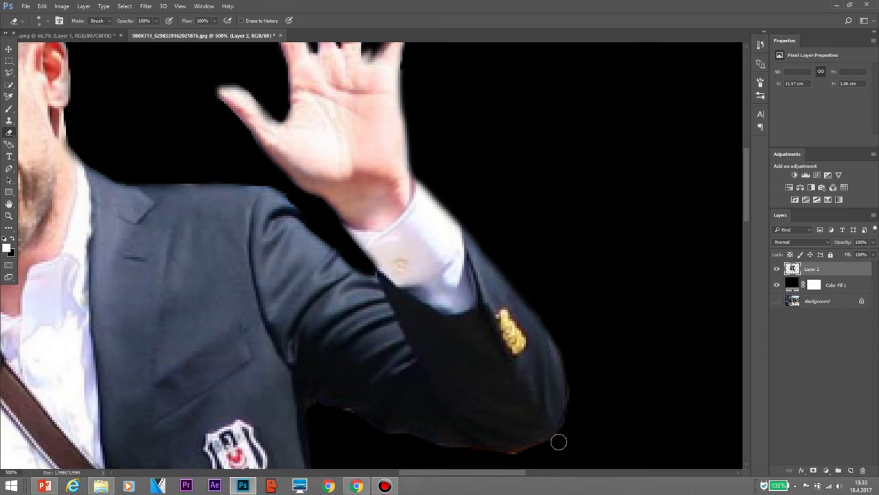
scroll(557, 444, "down", 3)
mouse_move(573, 81)
left_mouse_down()
mouse_move(606, 186)
mouse_move(570, 103)
mouse_move(473, 256)
mouse_move(375, 208)
left_mouse_up()
Move to the hair, switch to the Smudge tool, and view the whole figure.
scroll(410, 126, "down", 3)
scroll(568, 359, "down", 3)
scroll(569, 360, "down", 3)
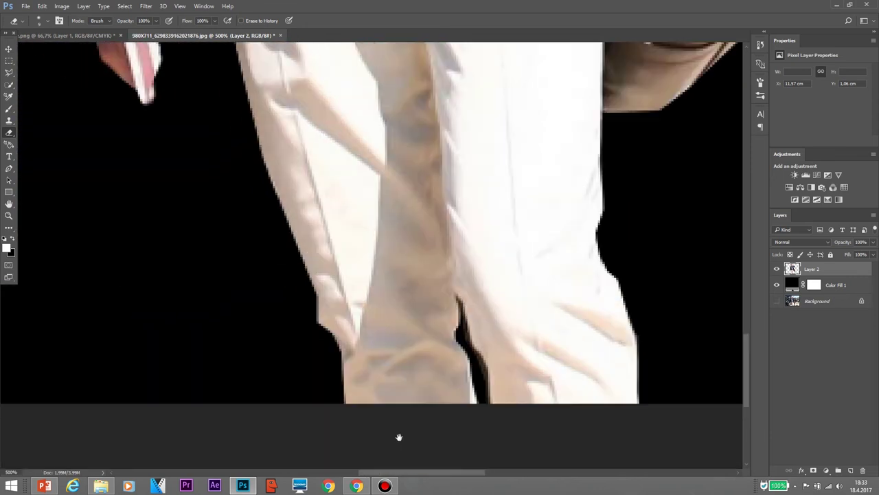
scroll(399, 436, "left", 5)
scroll(314, 108, "up", 5)
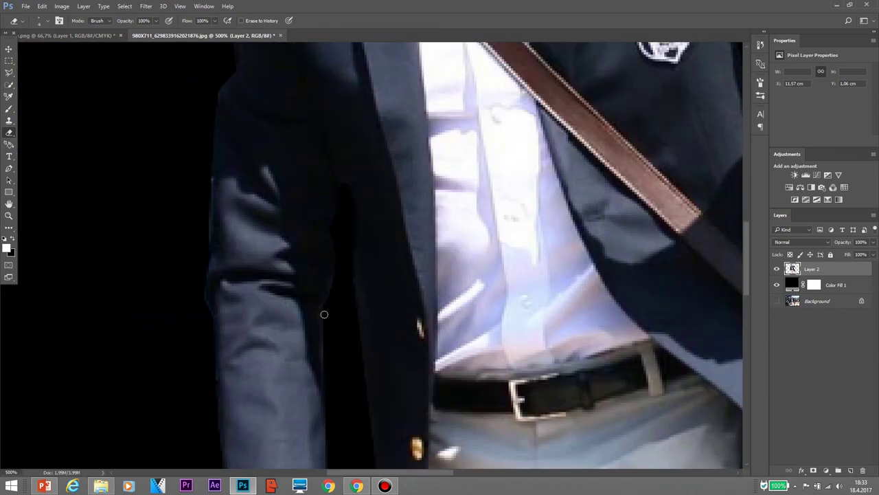
scroll(213, 232, "up", 1)
scroll(239, 84, "up", 3)
scroll(236, 226, "up", 3)
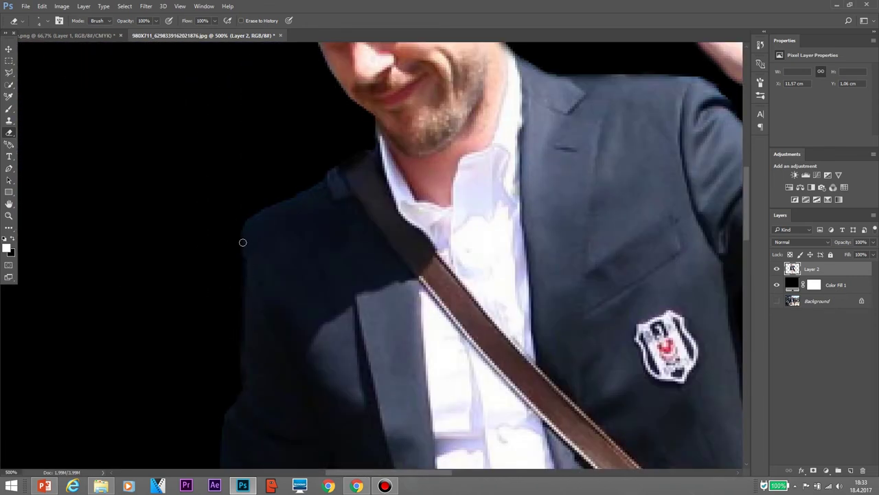
left_click_drag(390, 112, 417, 288)
left_click_drag(320, 186, 358, 314)
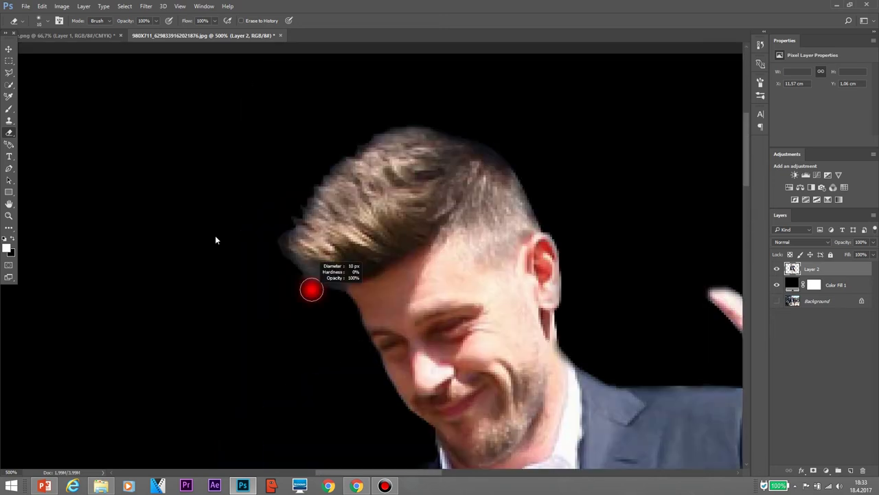
left_click(9, 227)
left_click(48, 343)
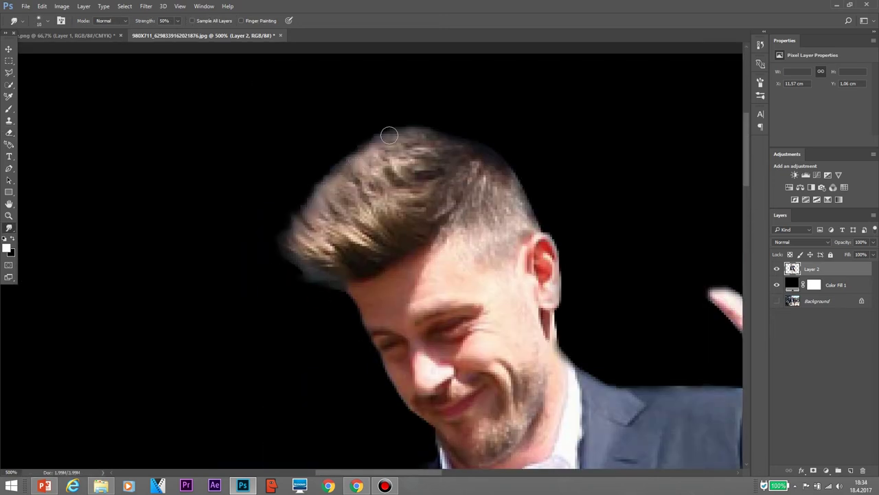
key("ctrl+1")
Move the man cutout into the poster, then scale and position it on the white canvas.
key("v")
left_click_drag(346, 65, 419, 351)
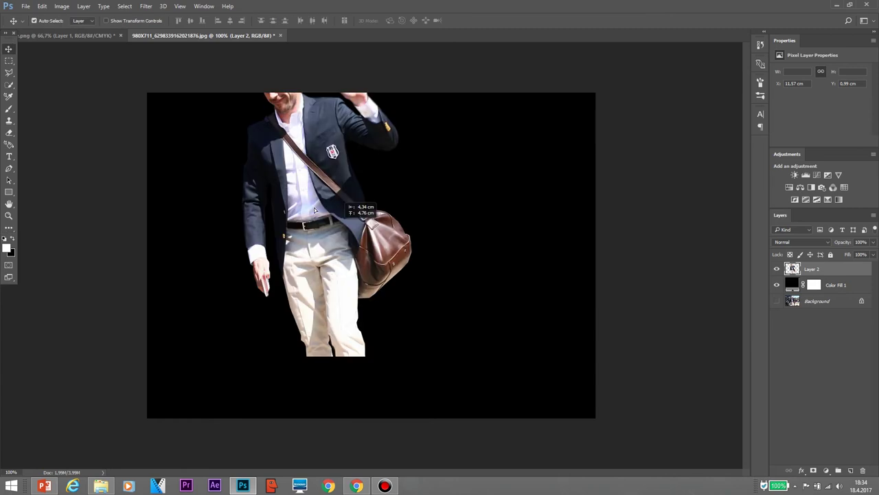
key("ctrl+t")
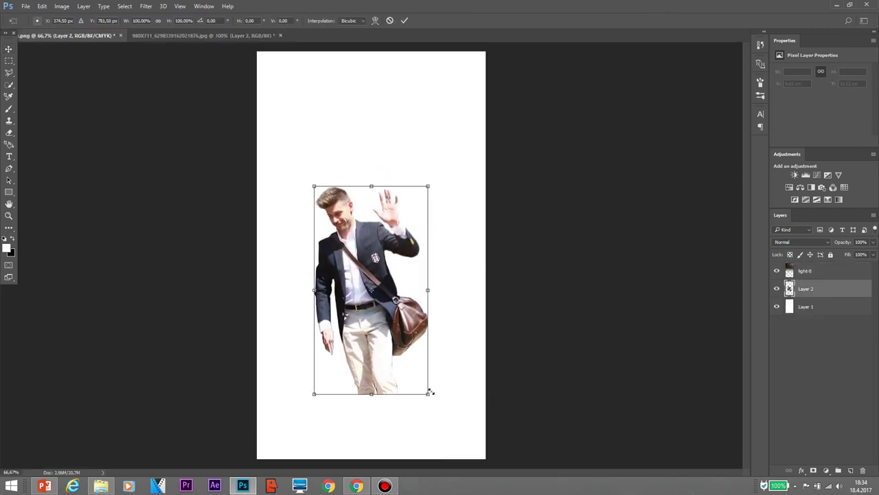
left_click_drag(428, 389, 478, 435)
left_click_drag(405, 344, 404, 350)
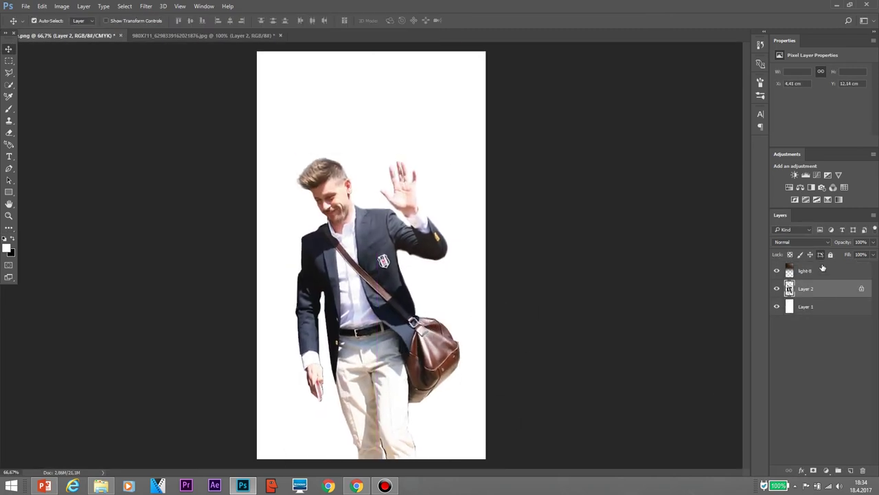
key("Return")
Duplicate the man layer, hide the original Layer 2, and inspect the figure with the Eraser.
key("ctrl+j")
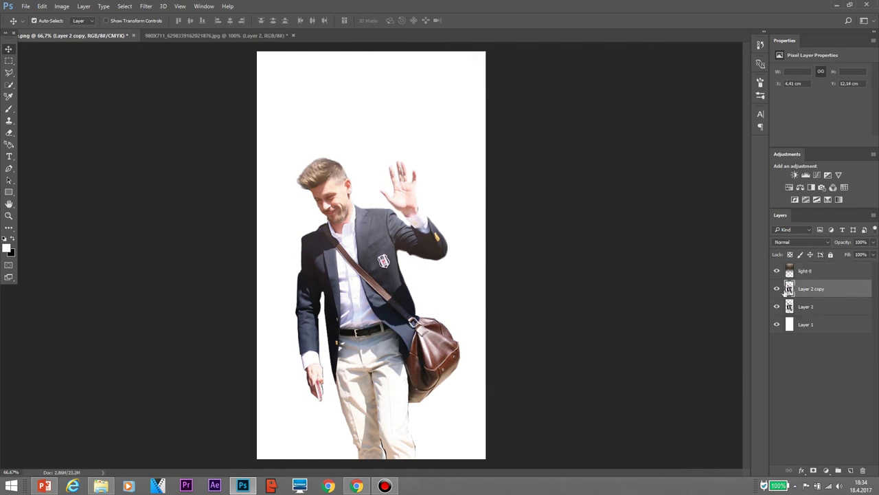
key("ctrl+plus")
key("ctrl+plus")
key("ctrl+plus")
key("e")
key("ctrl+comma")
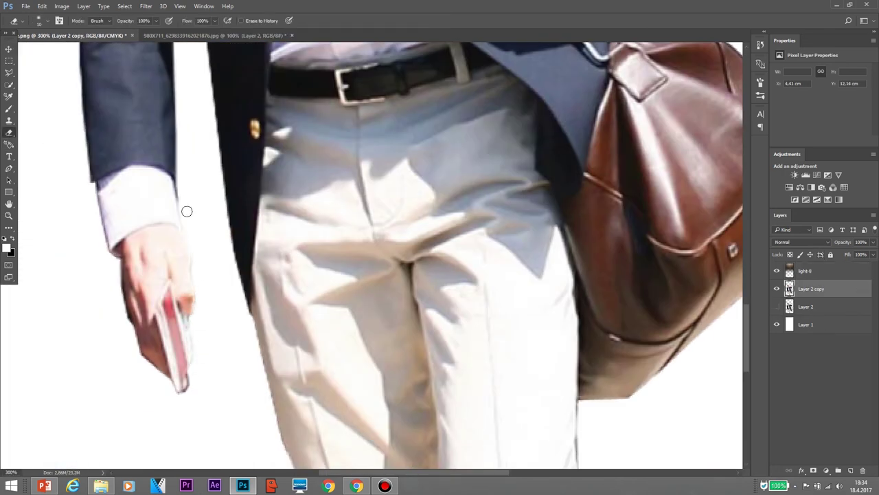
key("ctrl+minus")
key("ctrl+minus")
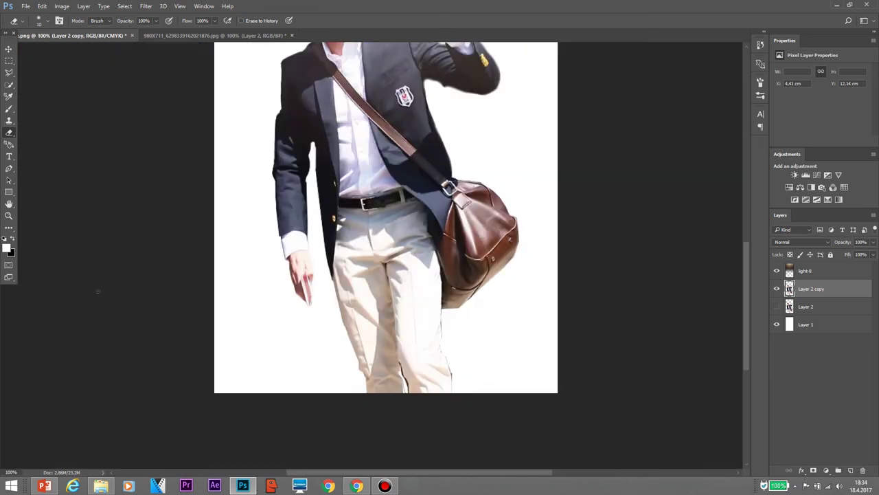
key("ctrl+minus")
key("ctrl+plus")
key("ctrl+plus")
scroll(381, 321, "down", 5)
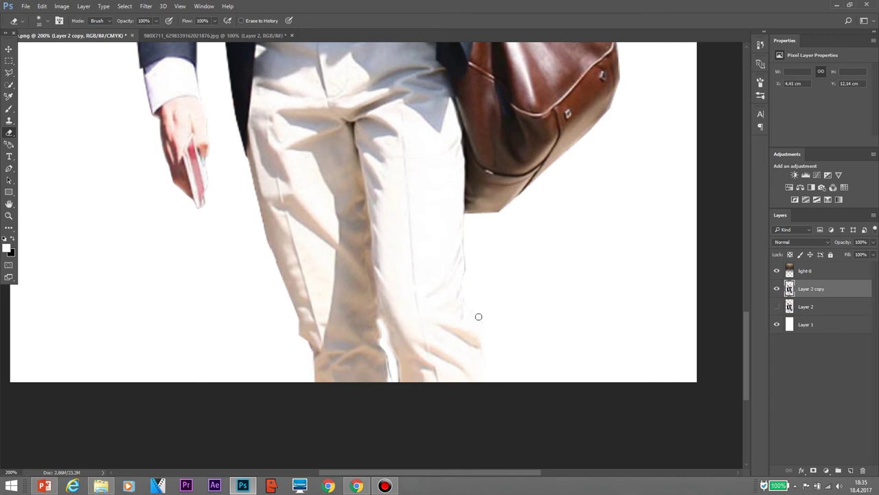
scroll(412, 275, "up", 10)
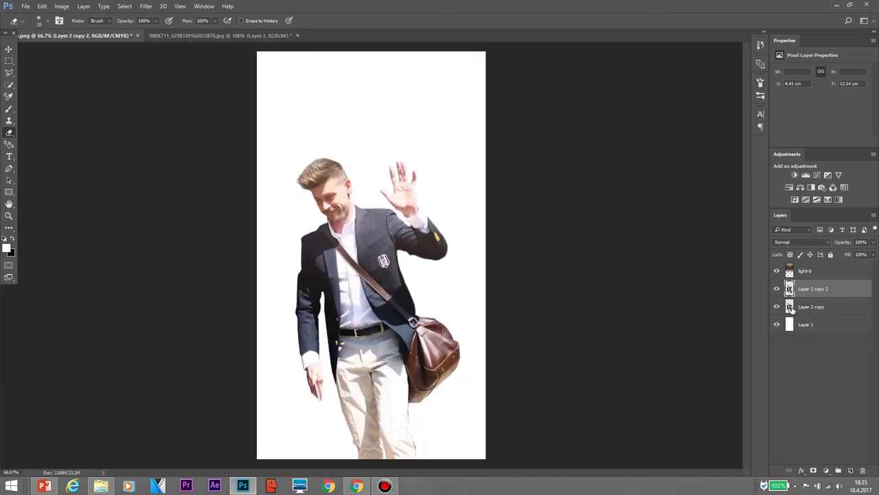
Lower the figure's vibrance with the Camera Raw filter.
left_click(145, 7)
left_click(169, 59)
left_click_drag(636, 297, 614, 299)
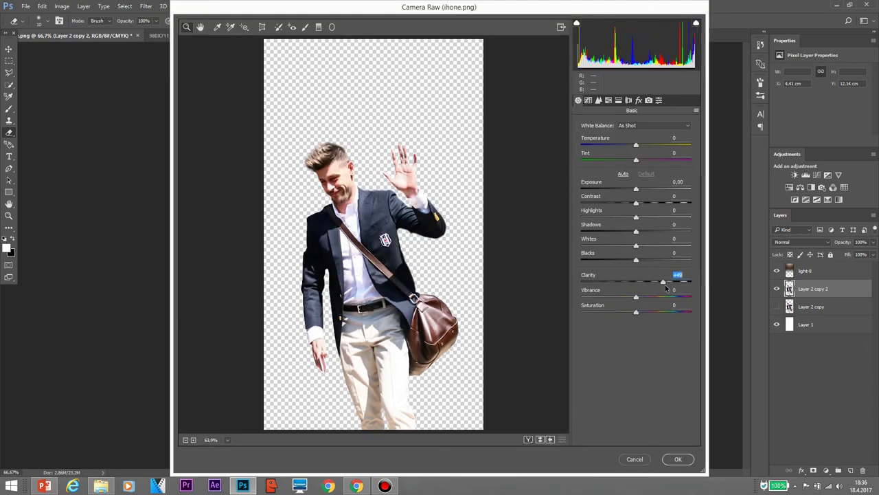
key("Return")
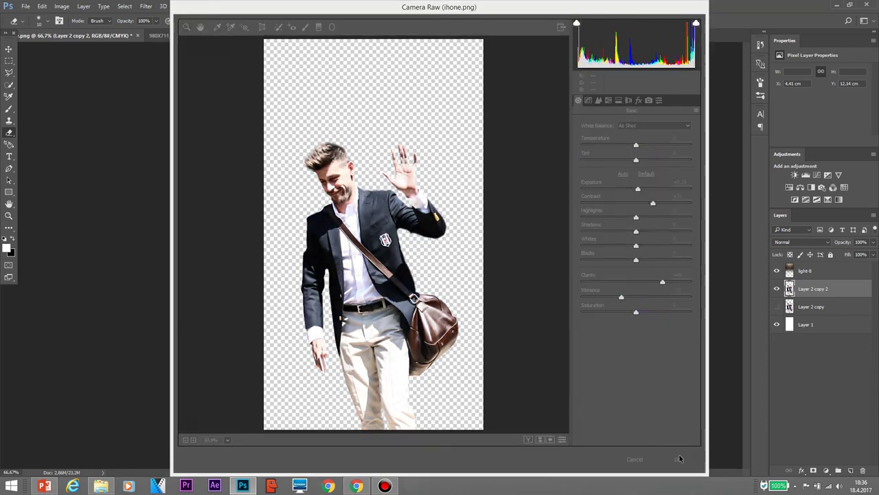
Apply a Topaz Adjust 5 preset look to the figure.
left_click(146, 6)
left_click(280, 207)
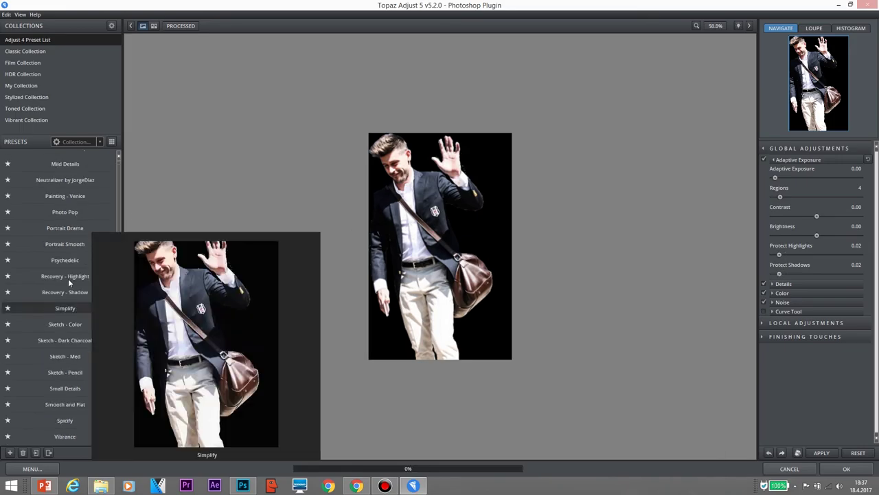
left_click(65, 260)
left_click(838, 469)
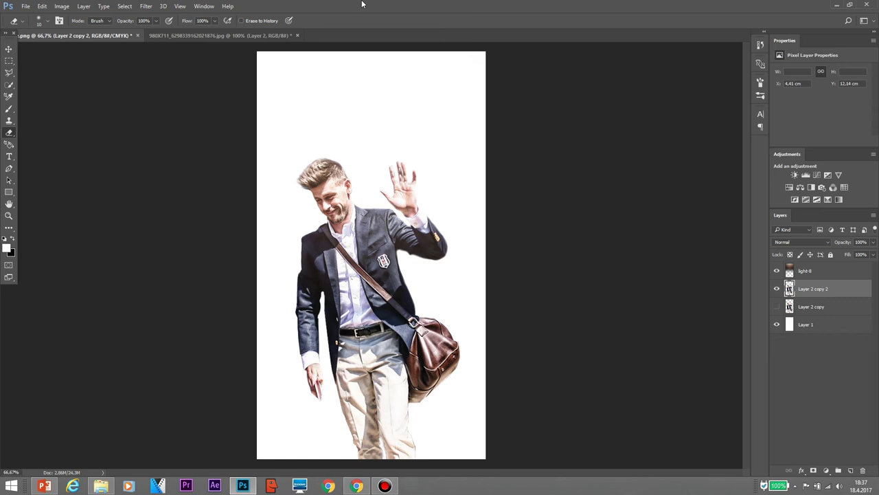
Apply the Topaz Glow filter to the man, then browse the texture images folder.
left_click(146, 6)
mouse_move(160, 207)
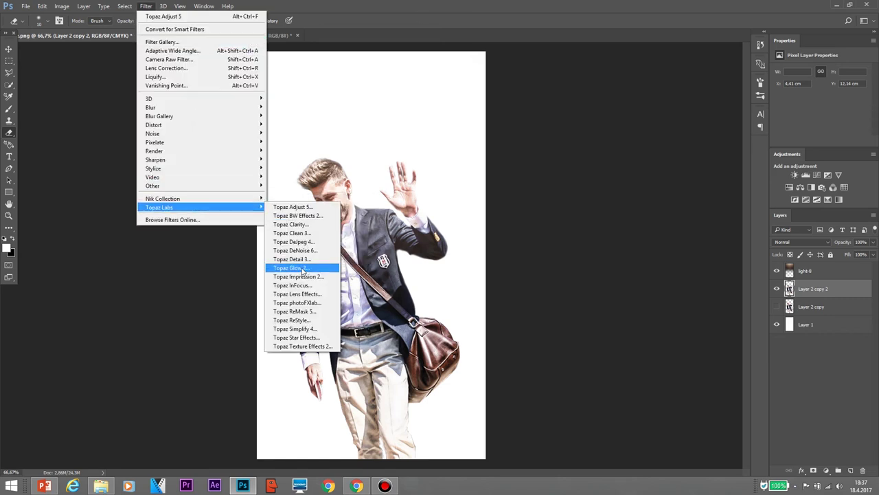
left_click(307, 234)
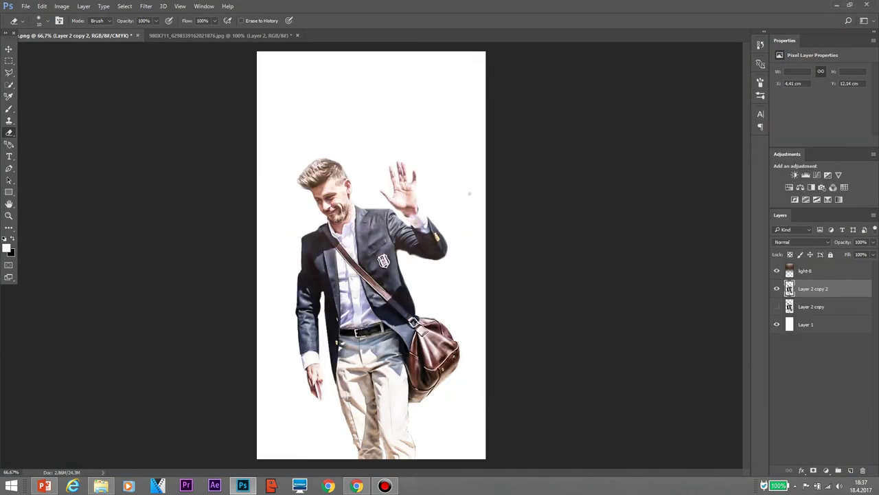
left_click(101, 486)
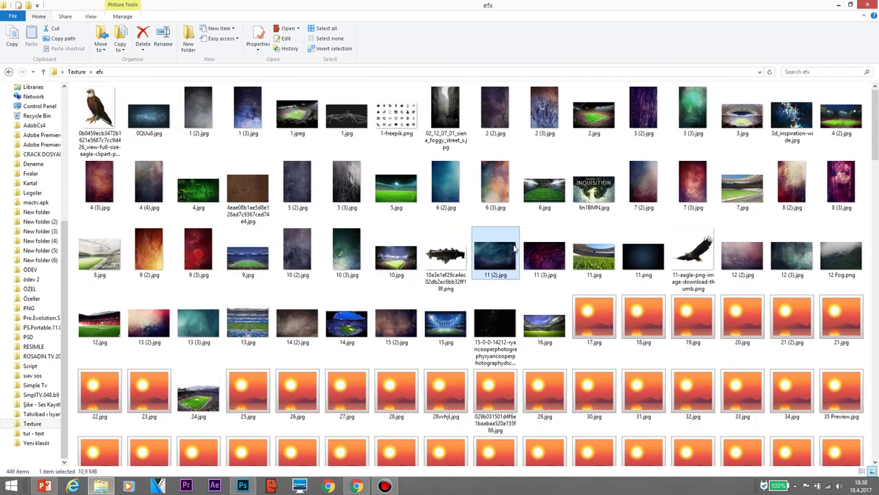
scroll(877, 136, "down", 5)
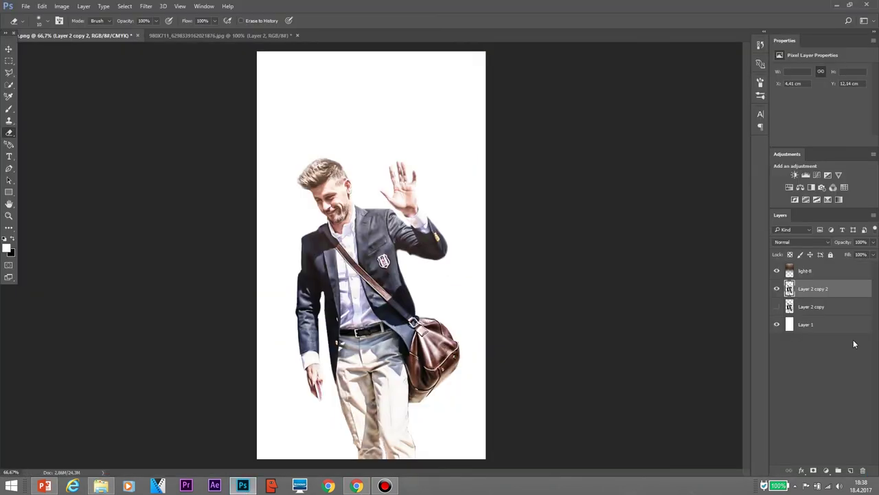
Add a black Solid Color fill layer.
left_click(826, 470)
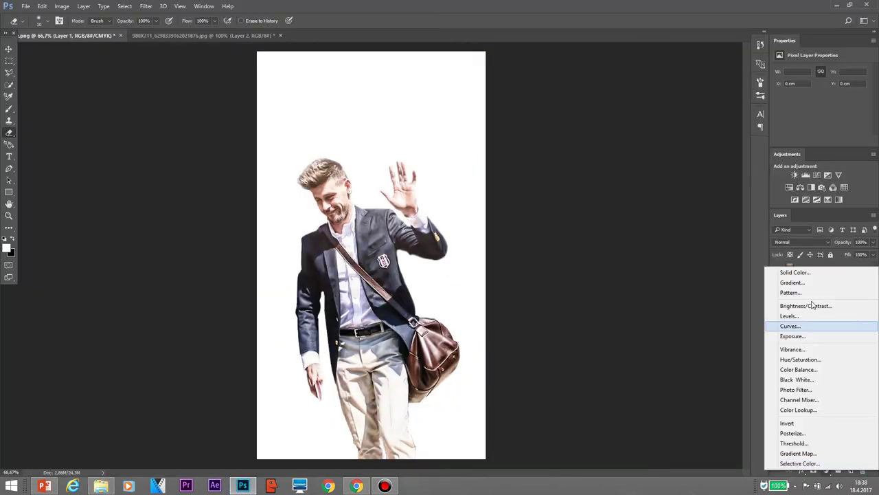
left_click(790, 269)
left_click(805, 98)
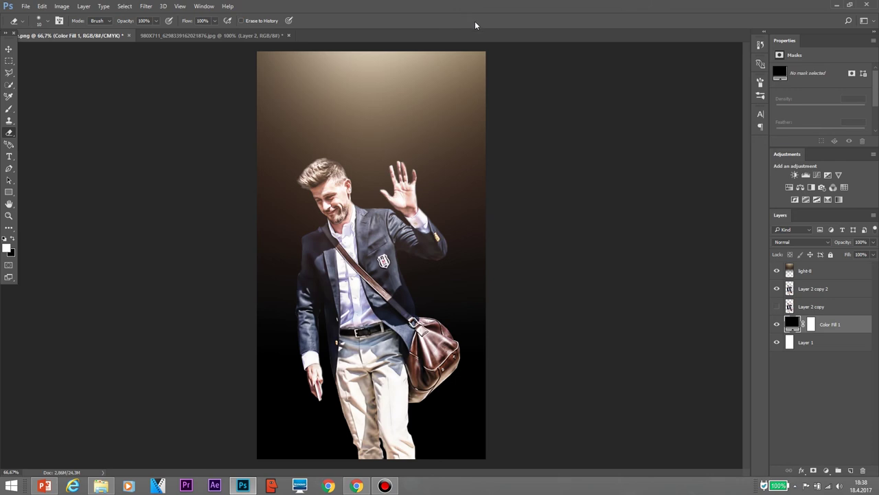
On a new layer, stamp a small white star brush beside the raised hand.
left_click(9, 110)
left_click(851, 470)
right_click(399, 158)
left_click(422, 177)
key("ctrl+z")
key("ctrl+bracketright")
key("ctrl+bracketright")
left_click(397, 175)
key("ctrl+z")
key("bracketleft")
left_click(401, 181)
Paint white cloud brush strokes across the canvas on Layer 3 and select light-8.
right_click(374, 225)
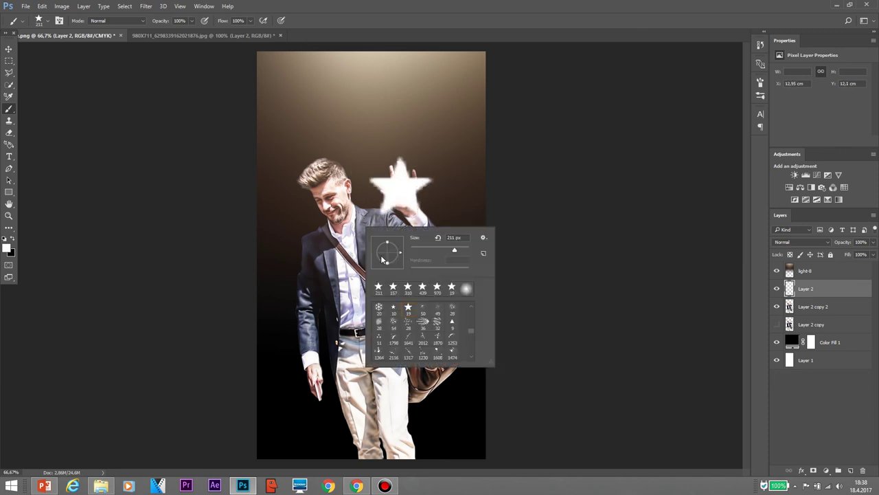
left_click(438, 349)
left_click(851, 470)
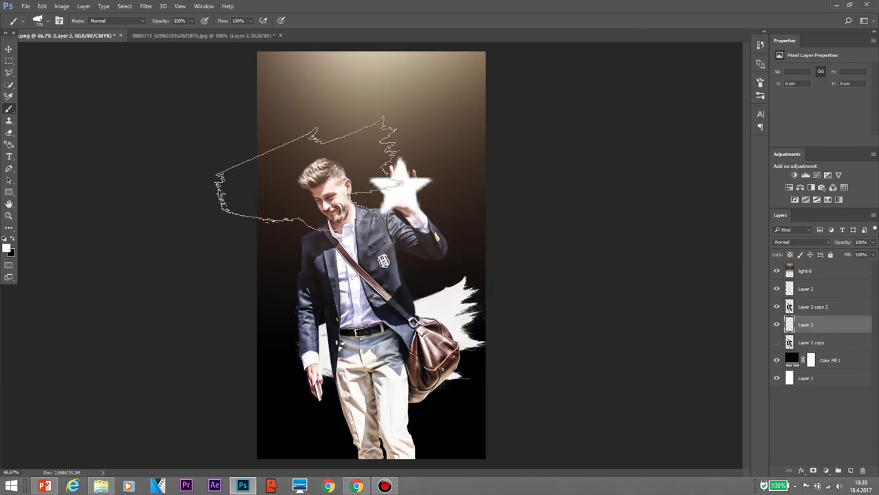
right_click(396, 214)
double_click(481, 337)
mouse_move(255, 422)
left_mouse_down()
mouse_move(589, 422)
mouse_move(412, 159)
left_mouse_up()
left_click(805, 271)
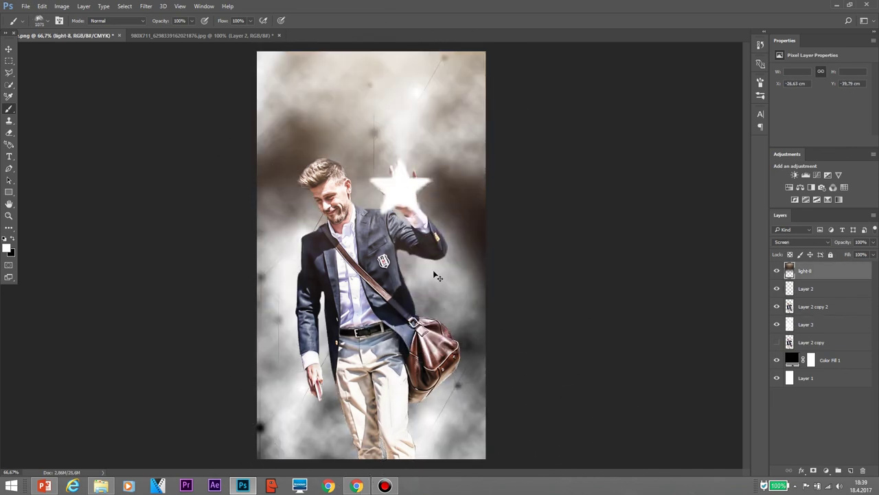
Confirm the light-8 transform and add a Color Balance adjustment with shifted midtones.
key("ctrl+t")
key("Return")
left_click(818, 122)
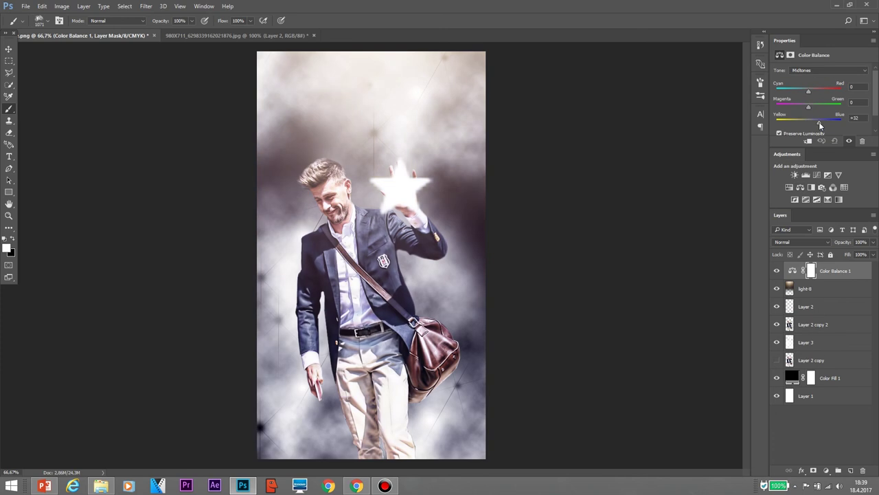
mouse_move(820, 108)
left_mouse_down()
mouse_move(811, 107)
mouse_move(825, 90)
left_mouse_up()
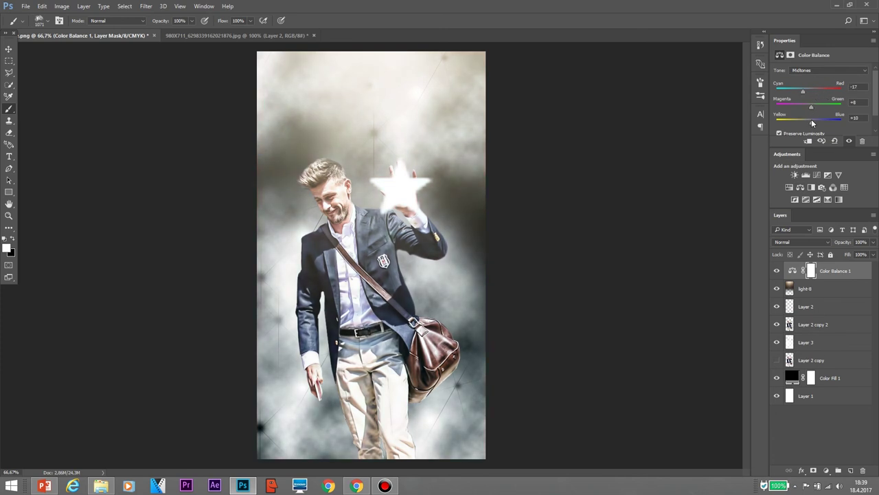
Add a Vibrance adjustment and a Photo Filter with colour 05354b.
left_click(835, 174)
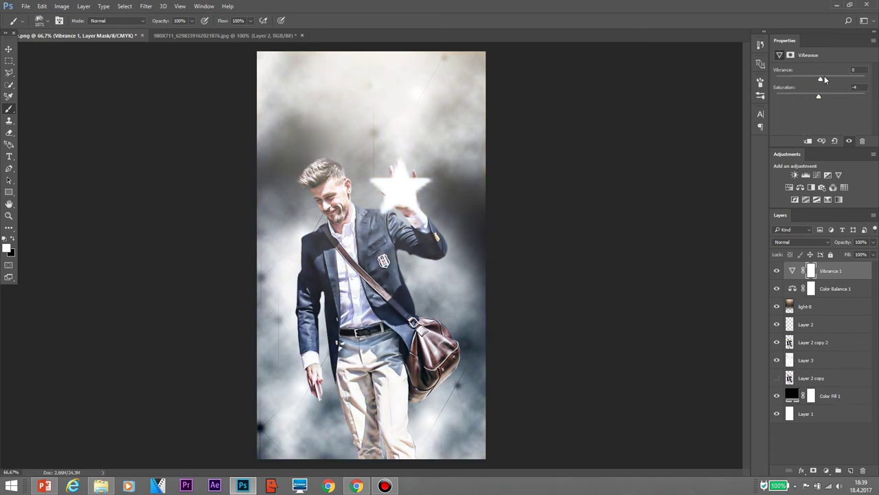
left_click(821, 187)
left_click(795, 85)
type("05354b")
left_click(777, 100)
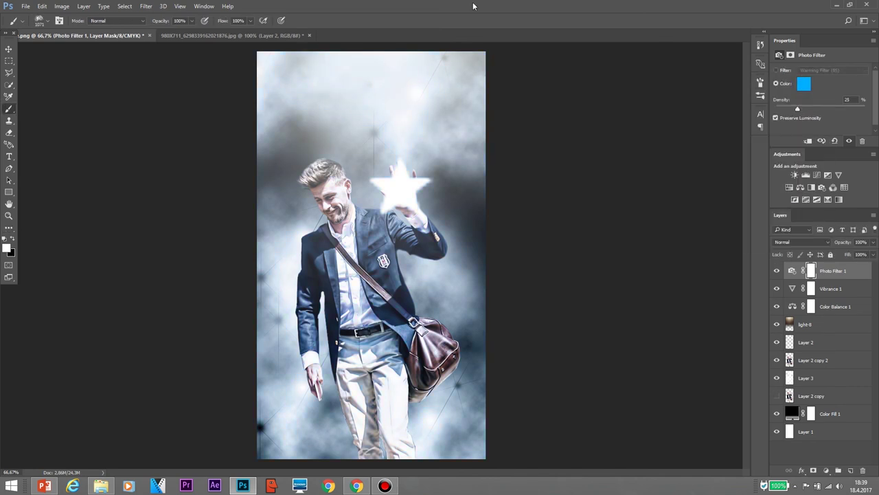
Select the Custom Shape tool and browse the custom shapes list.
right_click(9, 192)
left_click(41, 210)
left_click(349, 21)
scroll(389, 87, "down", 3)
scroll(389, 82, "up", 3)
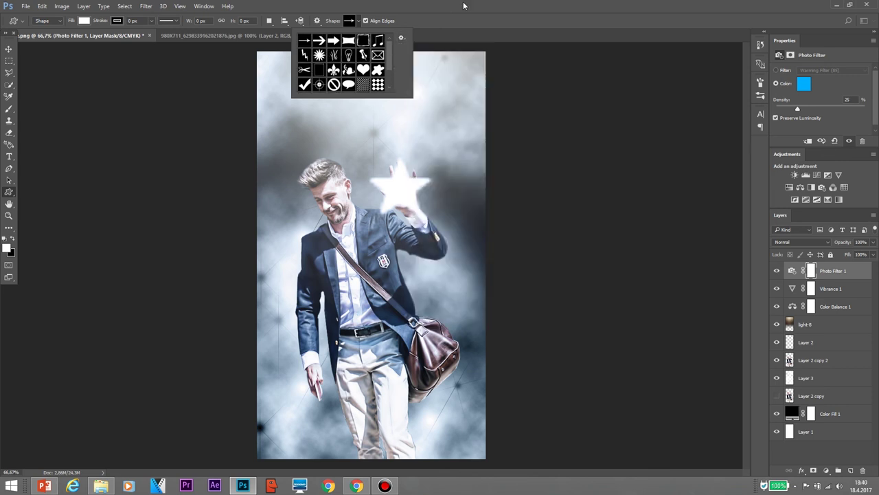
Scale the star image onto the raised hand and move its layer lower in the stack.
mouse_move(447, 325)
left_mouse_down()
mouse_move(389, 271)
mouse_move(402, 186)
left_mouse_up()
key("ctrl+bracketleft")
key("ctrl+bracketleft")
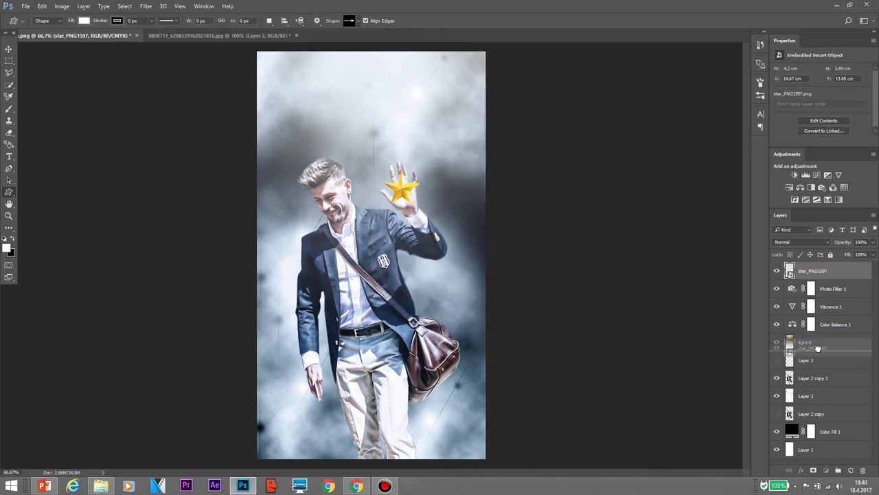
key("ctrl+bracketleft")
key("ctrl+bracketleft")
key("Return")
Give the star a white Color Overlay layer style, then switch to the efx image folder.
double_click(852, 341)
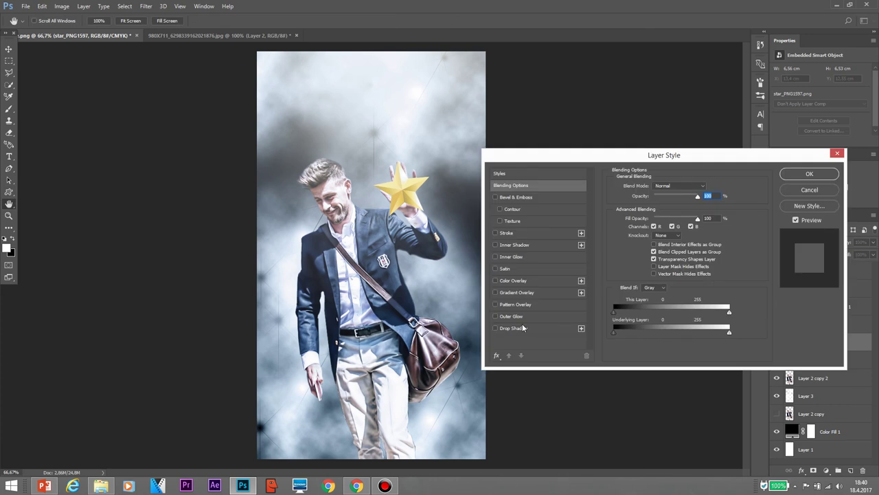
left_click(513, 280)
left_click(720, 188)
left_click(589, 102)
left_click(795, 98)
key("Return")
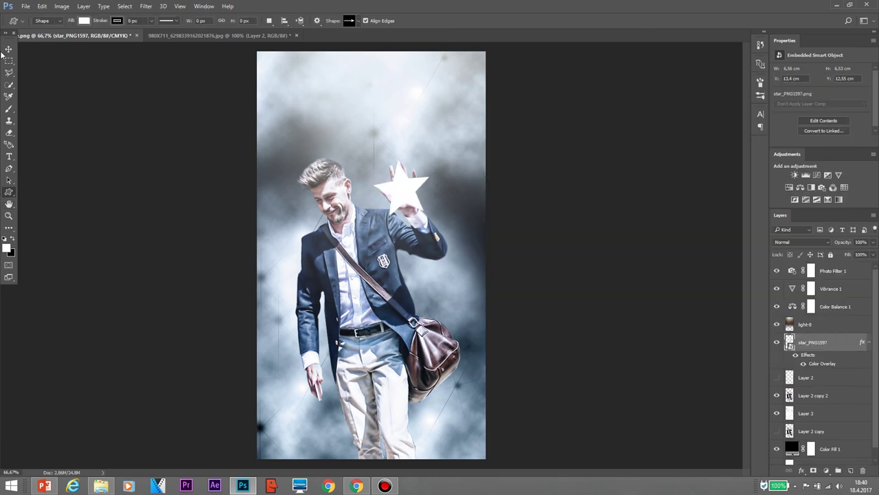
left_click(101, 486)
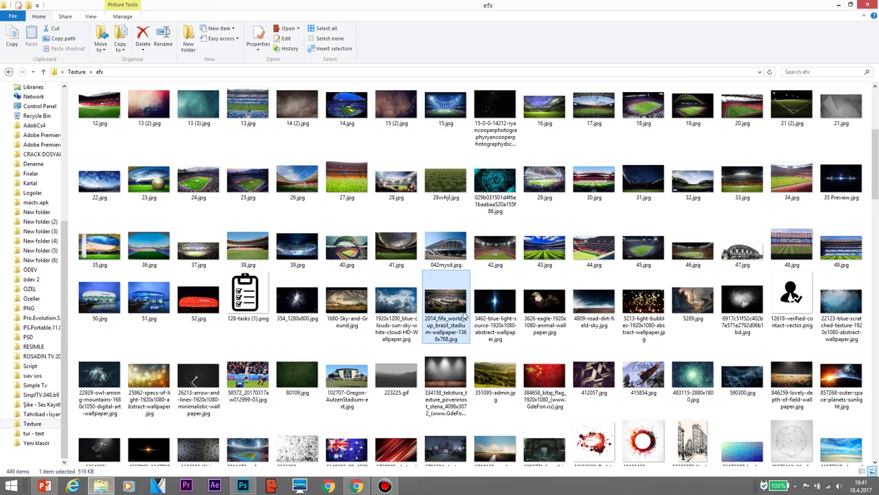
left_click_drag(875, 165, 876, 289)
Enlarge the BJK 1903 flag, send it below the man, and show the painted star again.
mouse_move(494, 165)
left_mouse_down()
mouse_move(489, 336)
mouse_move(677, 481)
left_mouse_up()
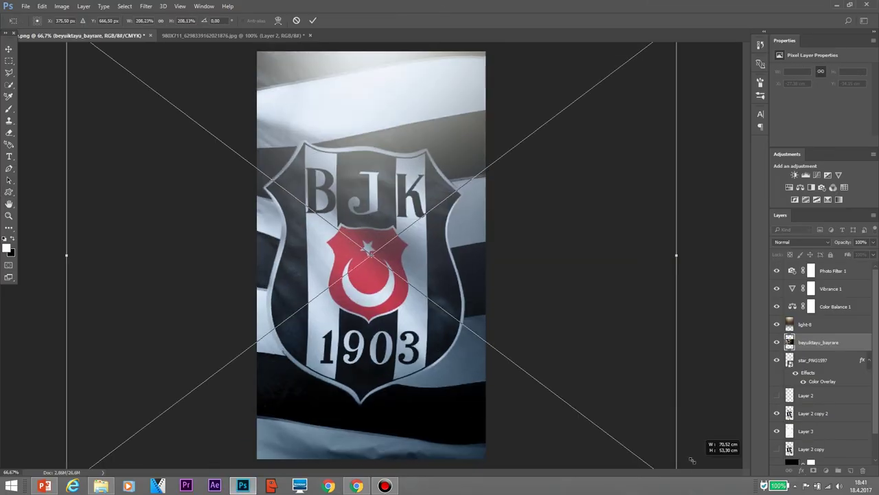
key("Return")
key("ctrl+bracketleft")
key("ctrl+bracketleft")
key("ctrl+bracketleft")
key("ctrl+bracketleft")
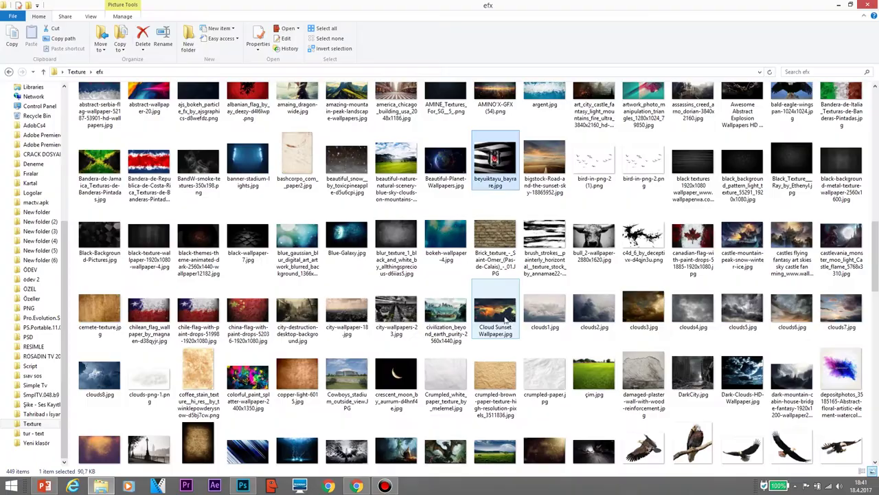
left_click(777, 377)
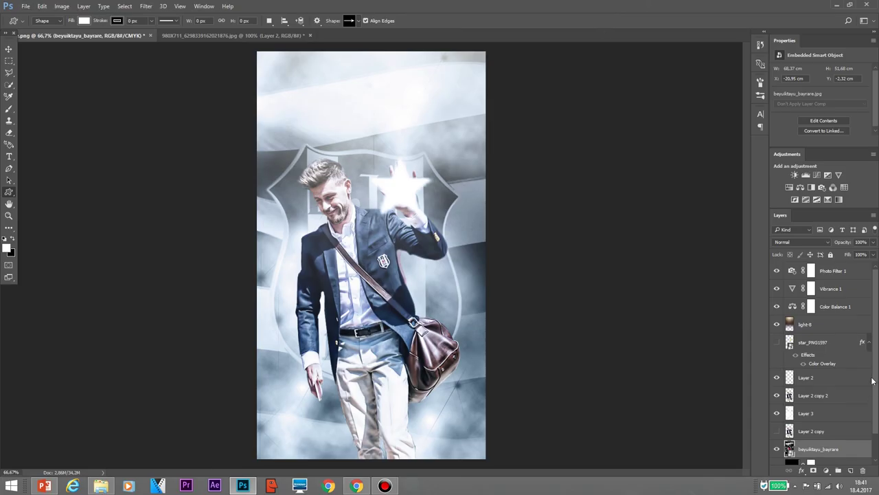
On new Layer 4, brush white fog over the legs and around the star.
left_click(850, 470)
left_click(9, 109)
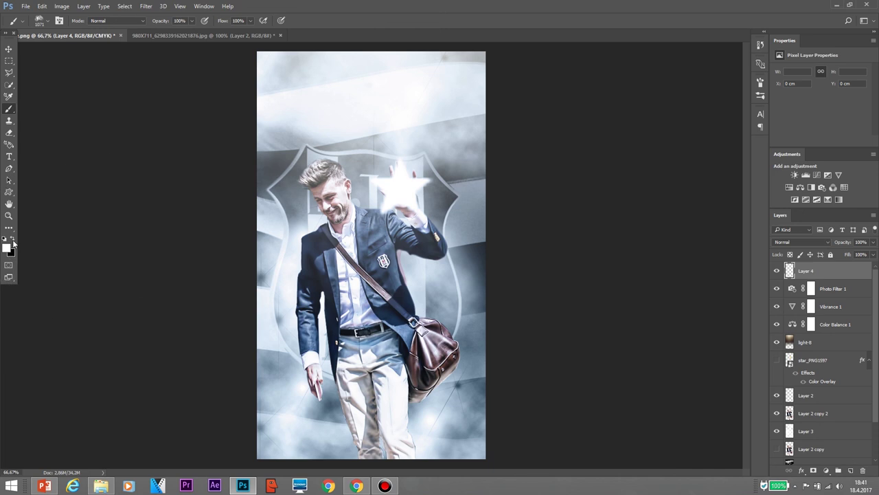
left_click_drag(426, 419, 309, 426)
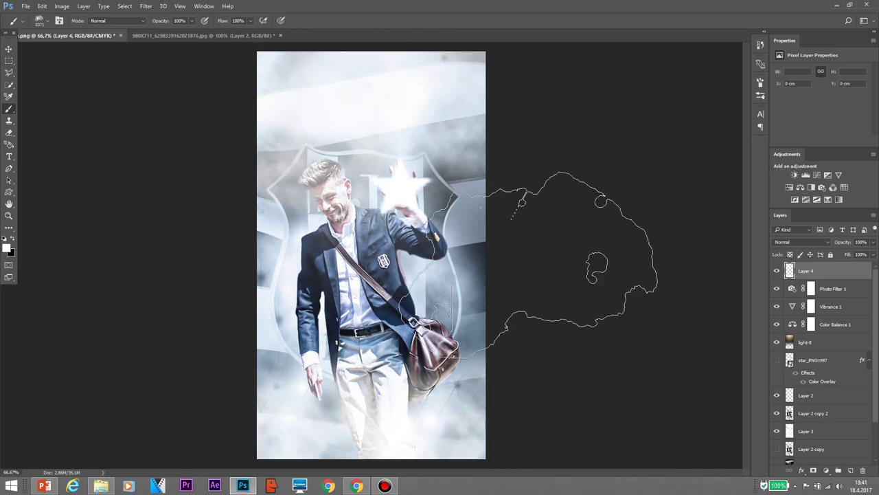
left_click_drag(549, 385, 543, 179)
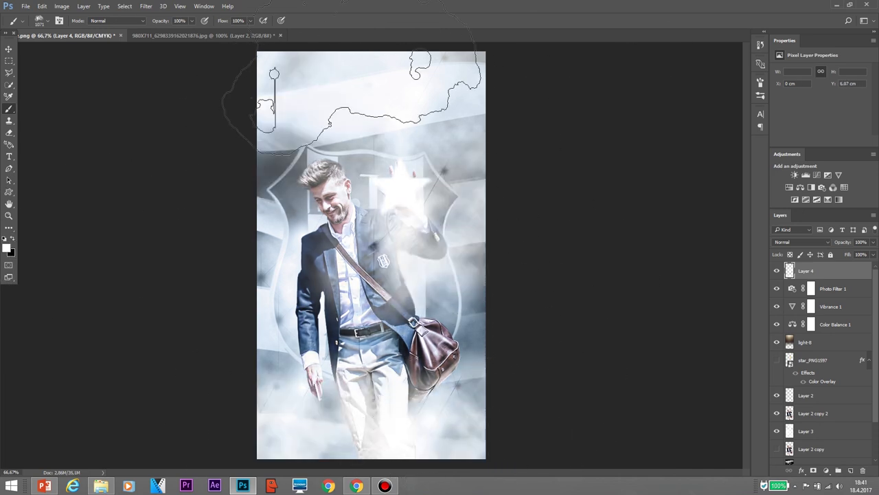
Add Brightness/Contrast and a Gradient Map blended with Multiply, then tune its strength.
left_click(794, 174)
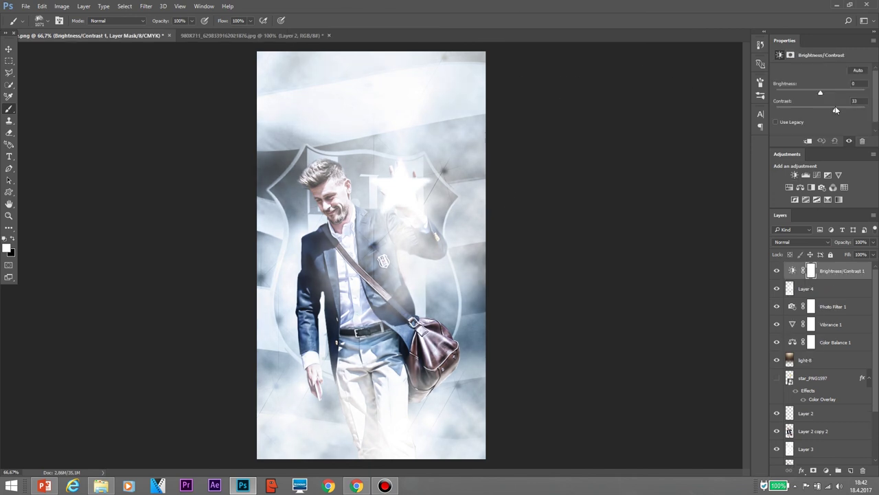
left_click(839, 199)
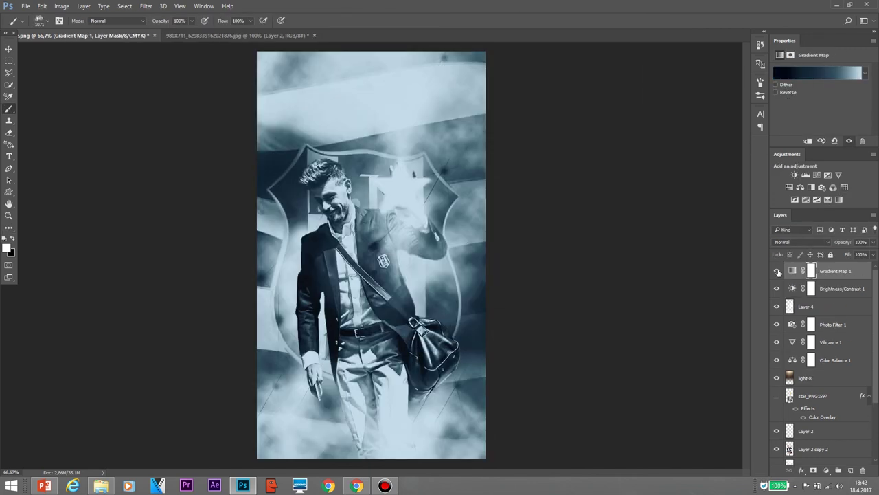
left_click(800, 241)
left_click(813, 298)
left_click(800, 242)
left_click(800, 270)
left_click_drag(836, 246, 841, 248)
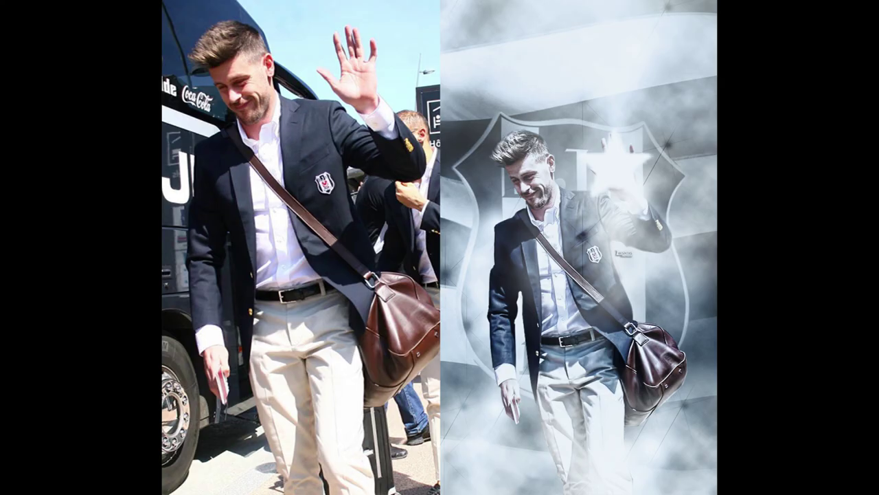